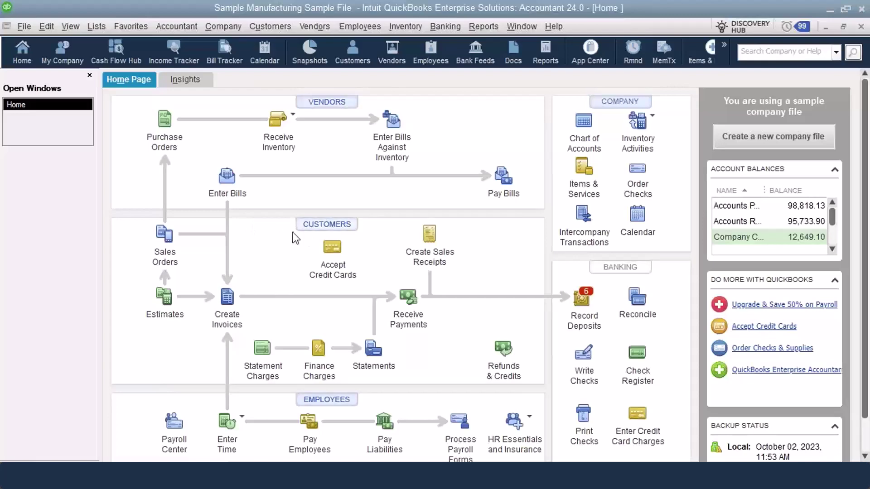
# - From Fourlane's customer record, start sales order 8806 and dismiss the Cash Flow Hub popup
pyautogui.click(165, 250)
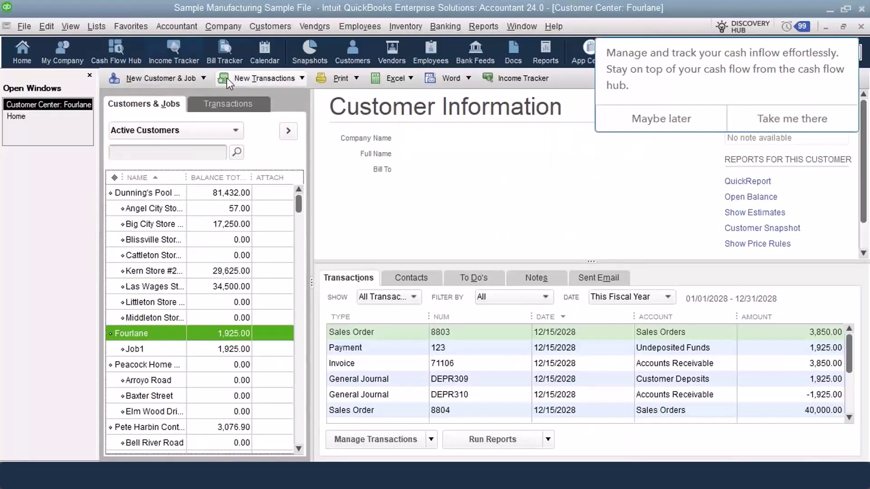
pyautogui.click(226, 78)
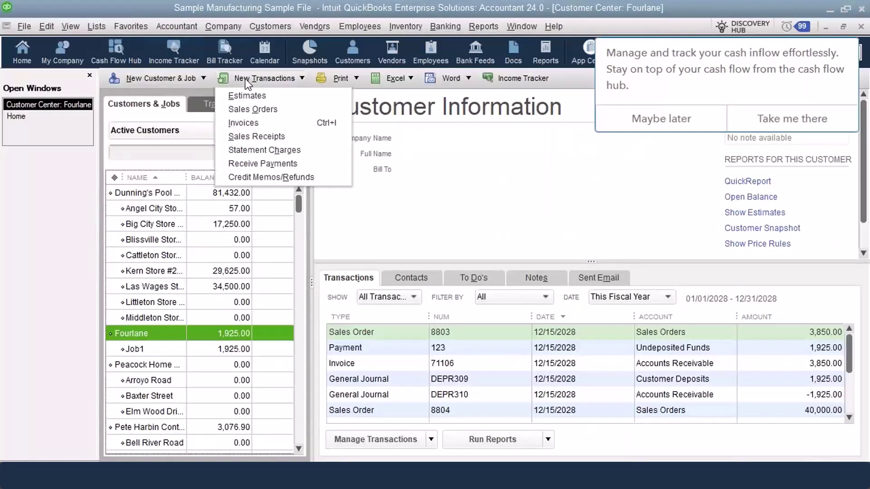
pyautogui.click(250, 110)
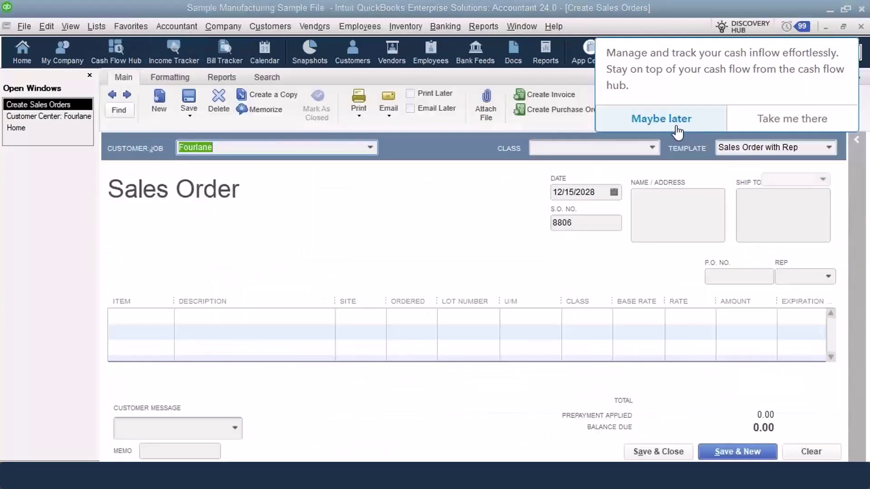
pyautogui.click(664, 127)
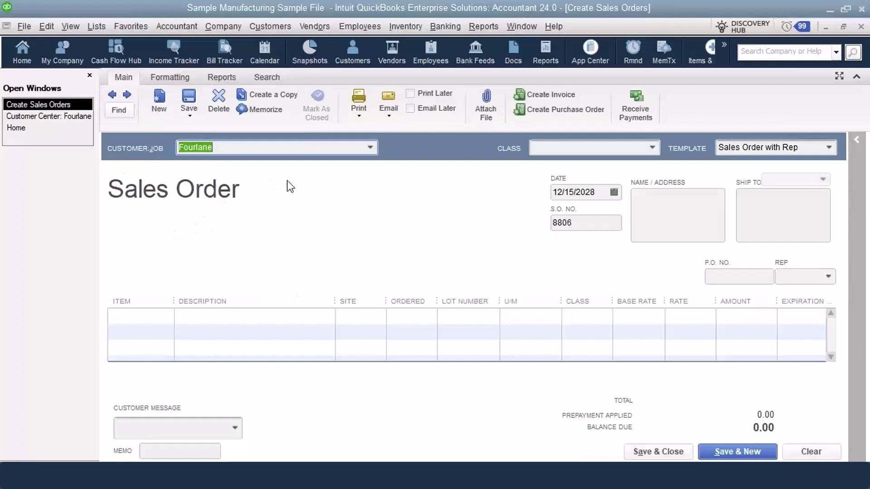
pyautogui.click(30, 129)
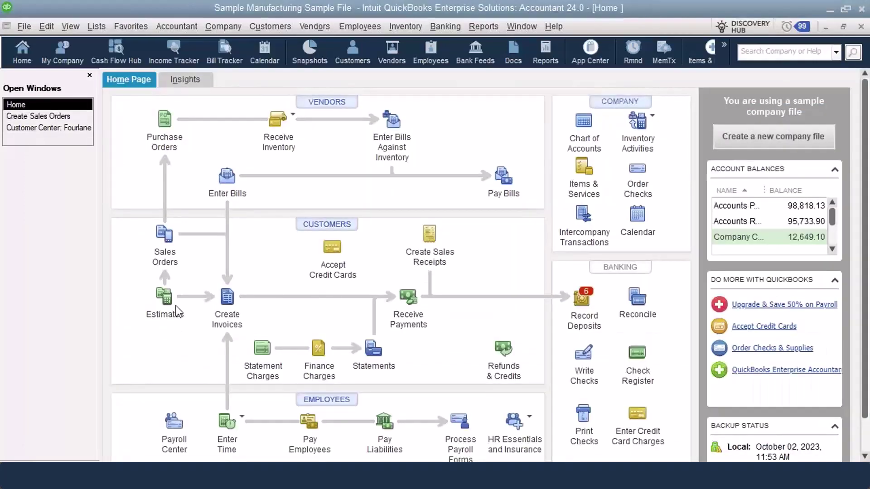
pyautogui.click(72, 117)
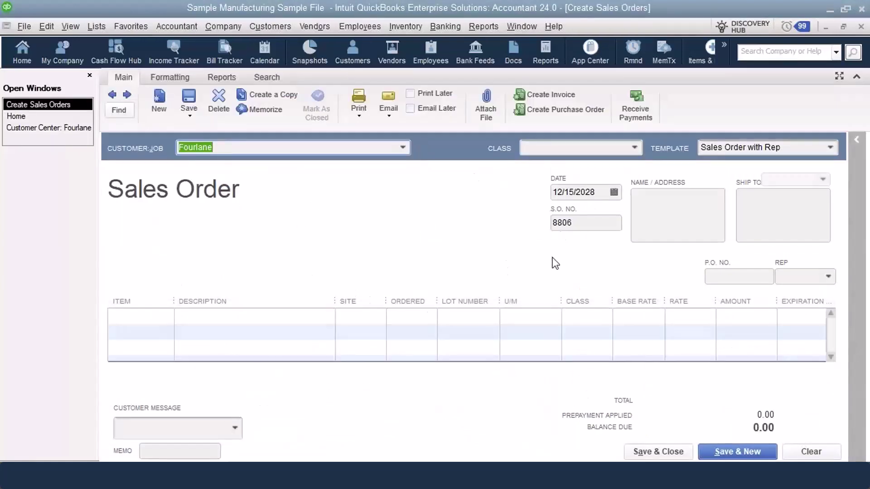
pyautogui.click(49, 116)
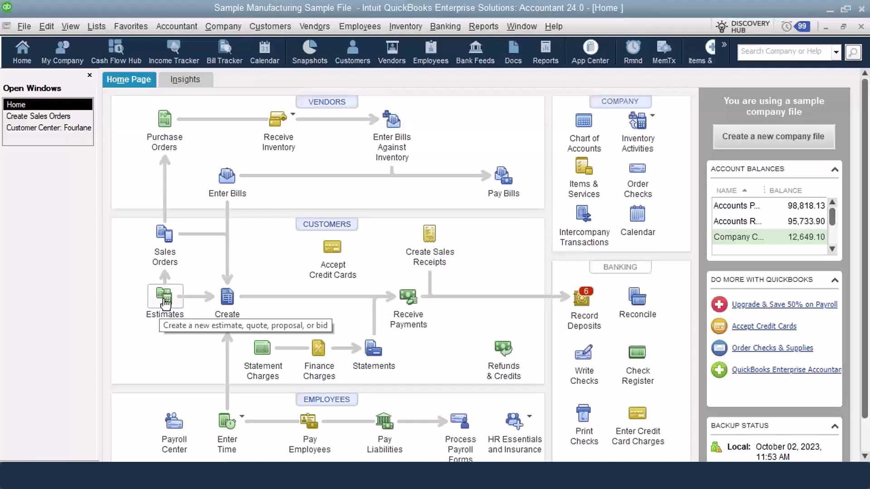
# - Set the sales order's Customer:Job to a new job, Fourlane:Job2, using Quick Add
pyautogui.click(163, 236)
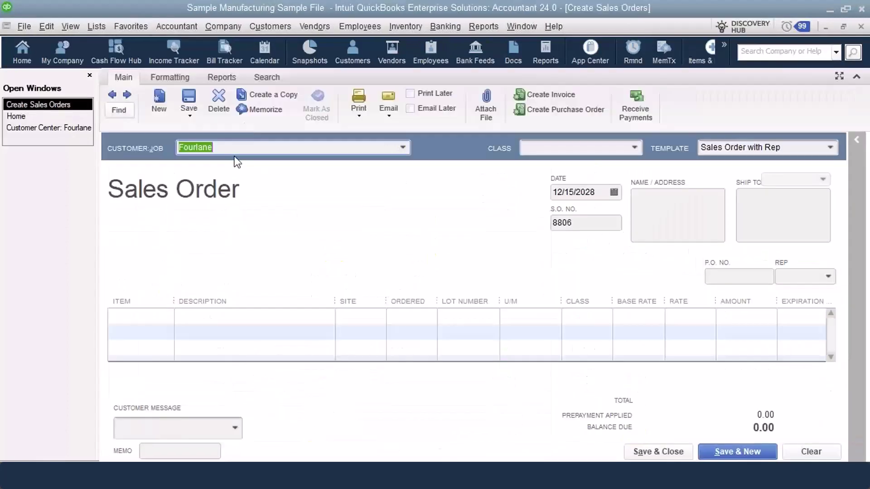
pyautogui.click(402, 148)
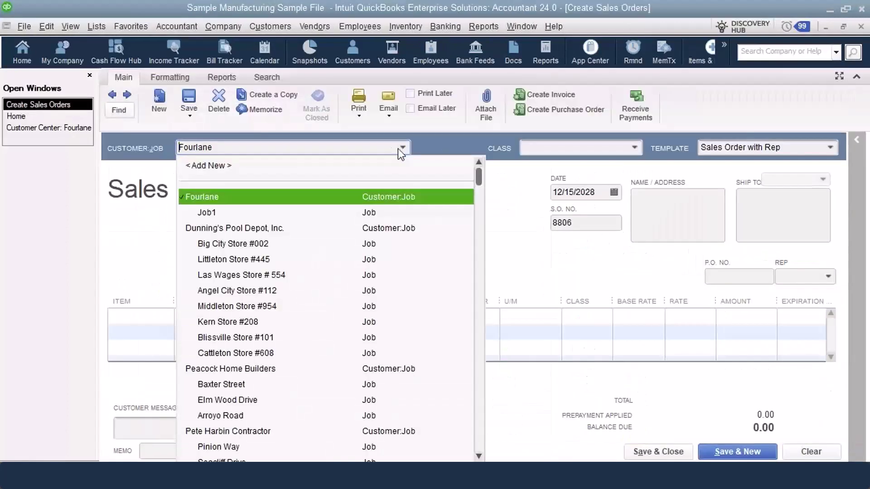
pyautogui.click(202, 213)
pyautogui.click(300, 148)
pyautogui.press('BackSpace')
pyautogui.write('2')
pyautogui.press('Tab')
pyautogui.click(359, 208)
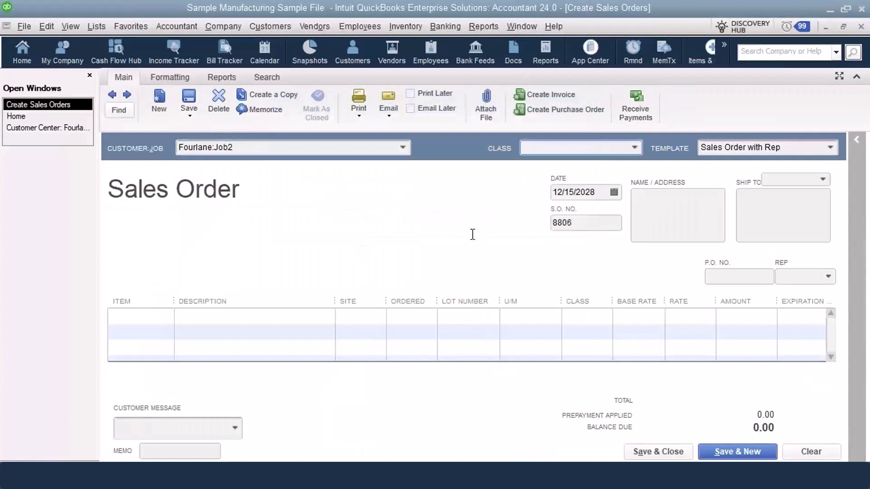
# - Add an Installation Labor line with 110 ordered hours at 400.00 and save the sales order
pyautogui.click(166, 320)
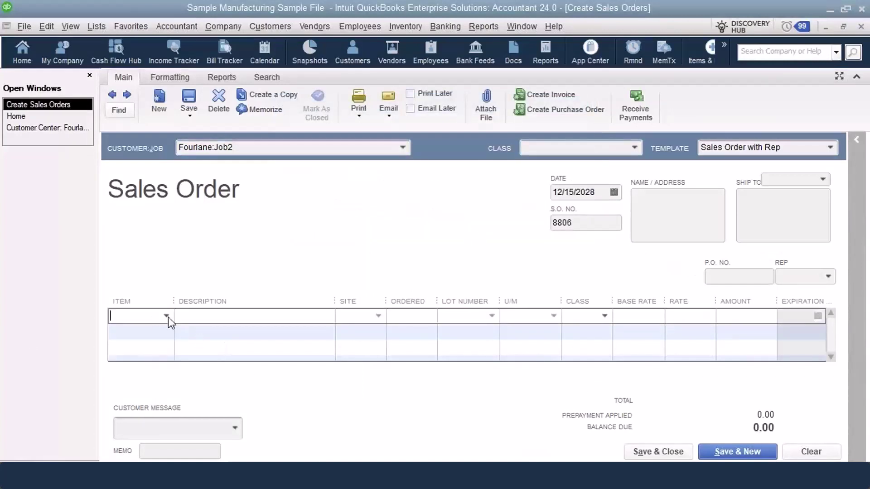
pyautogui.click(168, 319)
pyautogui.click(172, 383)
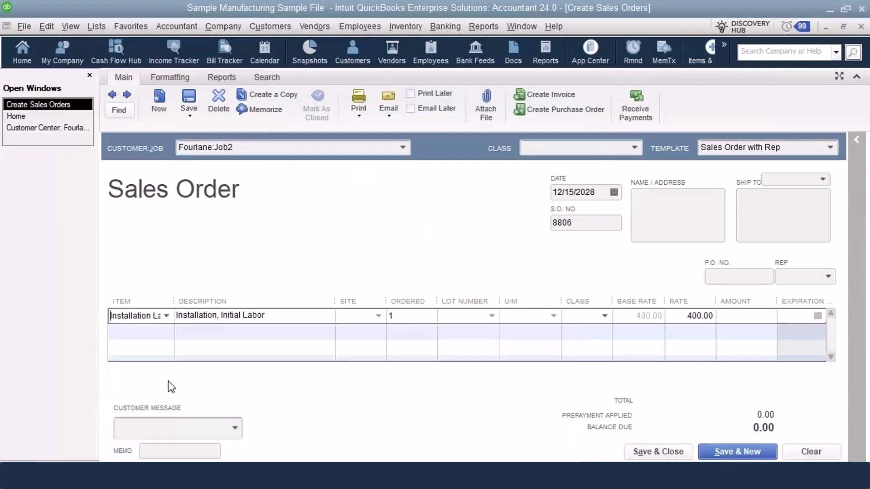
pyautogui.click(409, 322)
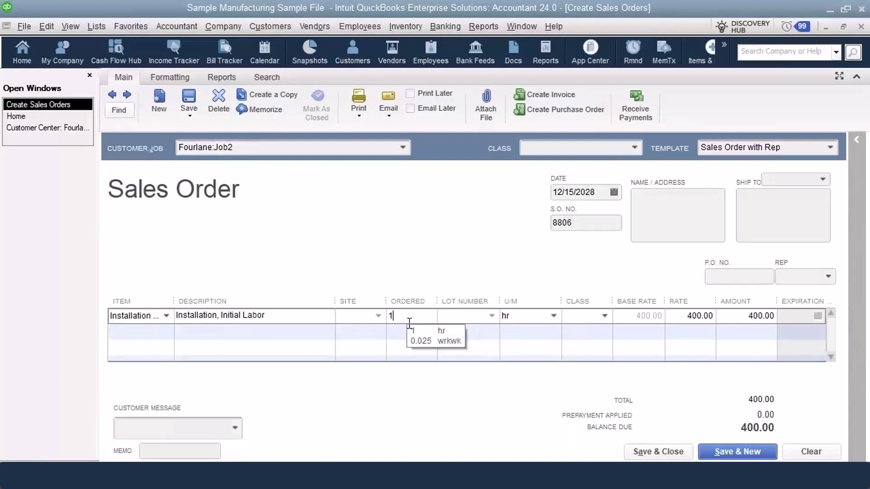
pyautogui.write('10')
pyautogui.press('Tab')
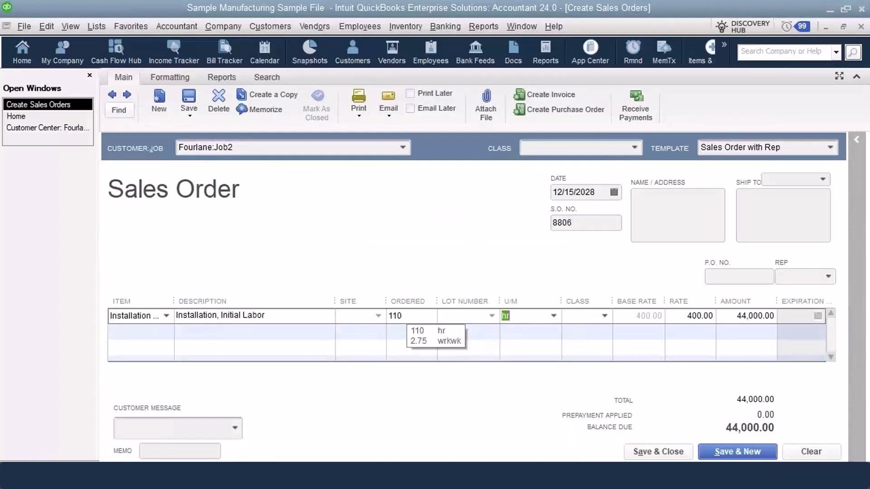
pyautogui.press('Tab')
pyautogui.press('Tab')
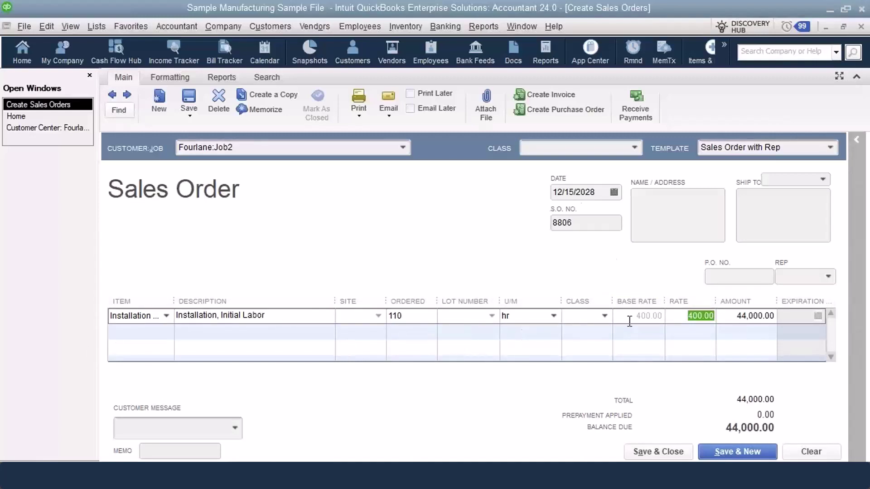
pyautogui.click(189, 114)
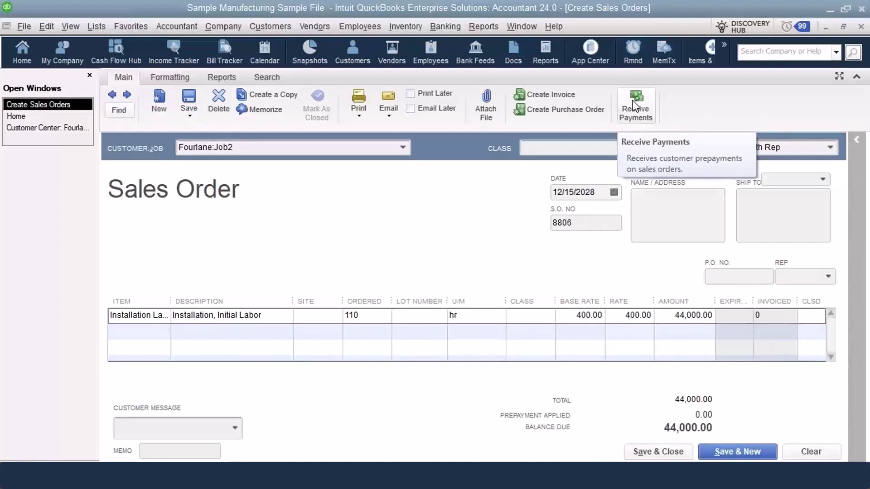
pyautogui.click(634, 106)
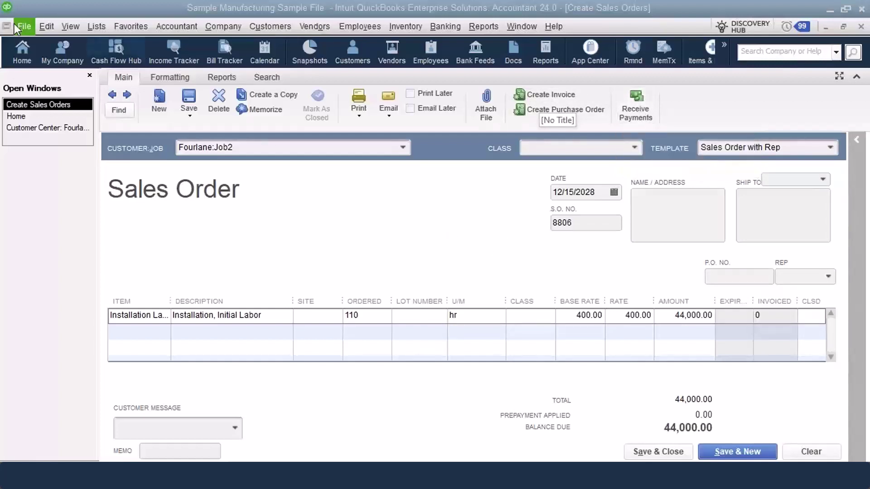
# - Go to Edit > Preferences, Sales & Customers, and show the Payments company preferences
pyautogui.click(44, 26)
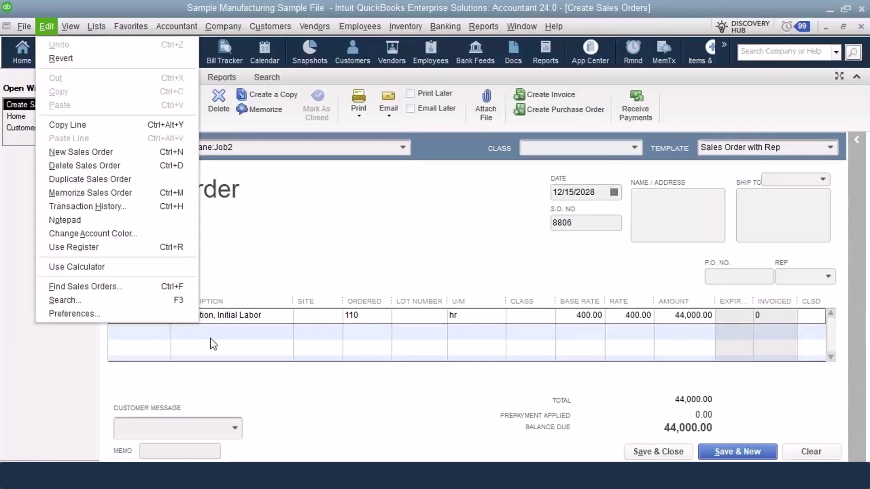
pyautogui.click(131, 315)
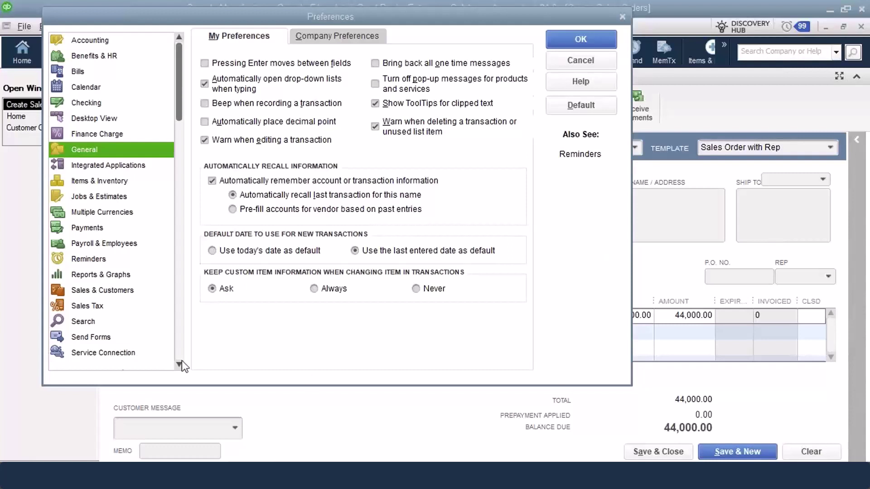
pyautogui.click(136, 291)
pyautogui.click(336, 36)
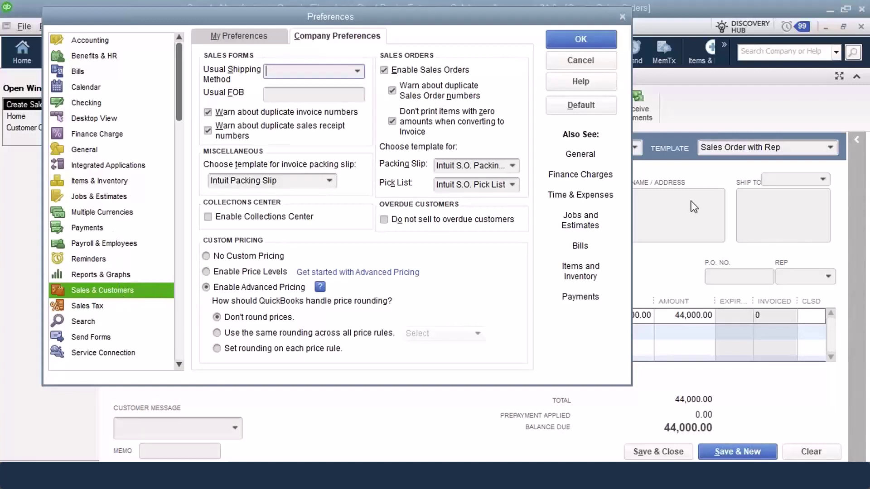
pyautogui.click(89, 232)
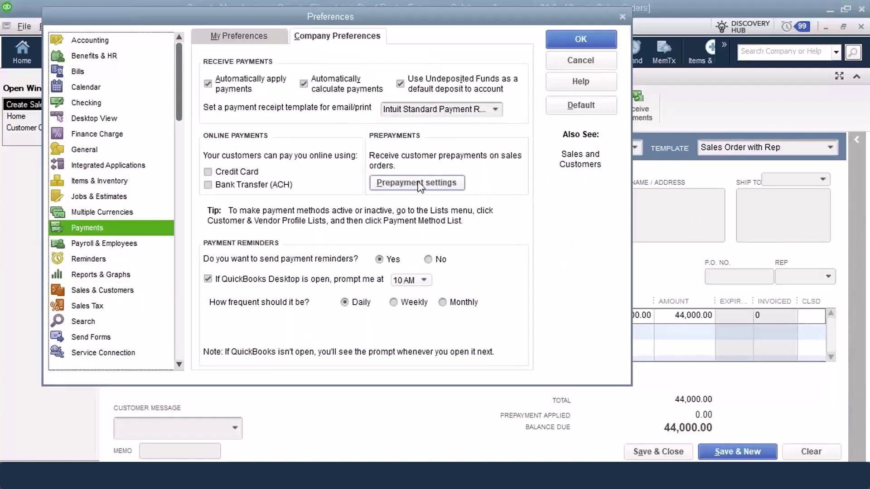
# - Turn on customer prepayments and try adding a new 'deposits' account, dismissing the liability-account warning
pyautogui.click(447, 183)
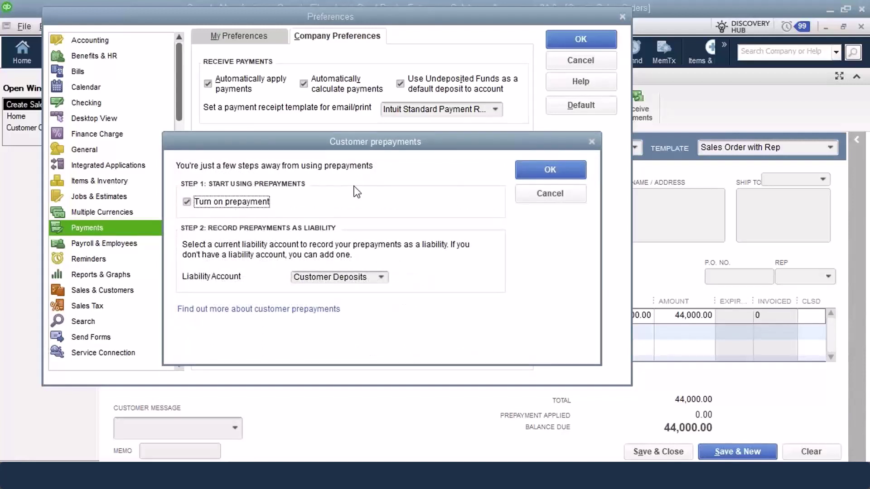
pyautogui.click(383, 278)
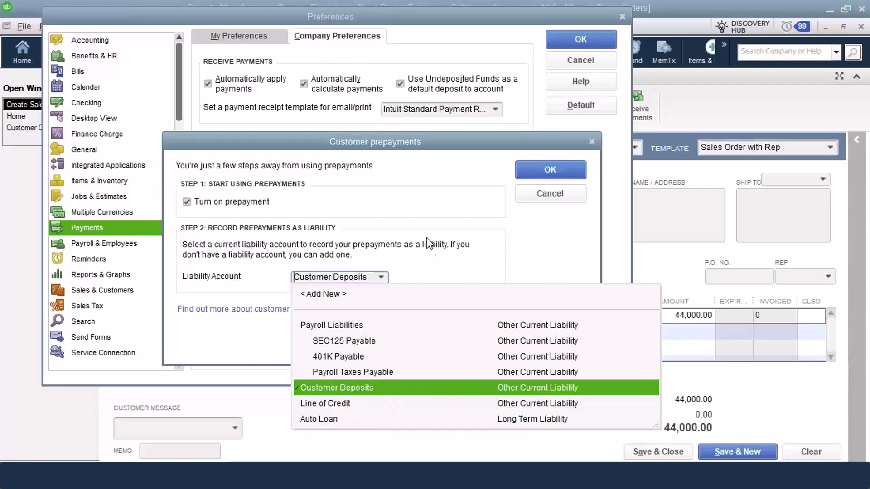
pyautogui.click(383, 277)
pyautogui.click(383, 276)
pyautogui.click(329, 295)
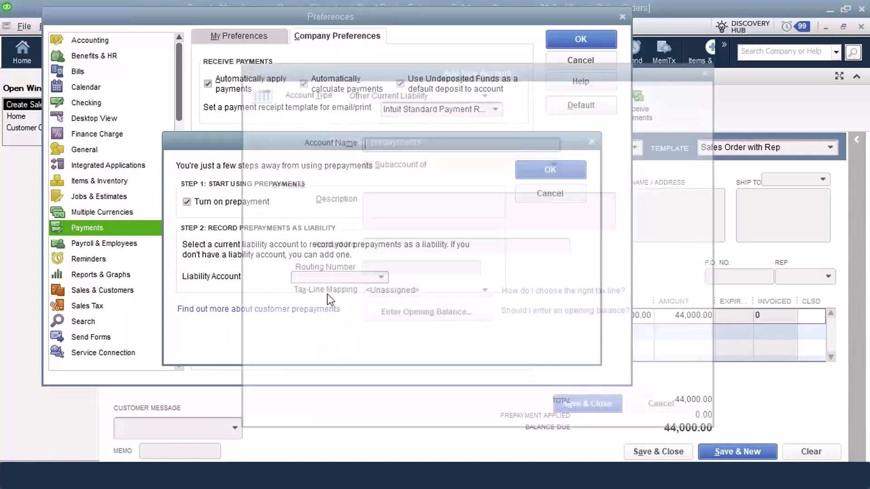
pyautogui.click(458, 91)
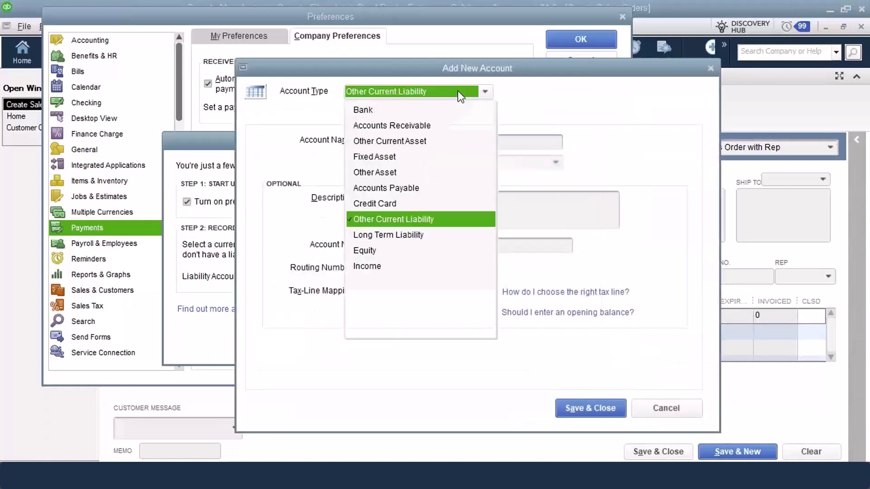
pyautogui.click(377, 144)
pyautogui.click(395, 150)
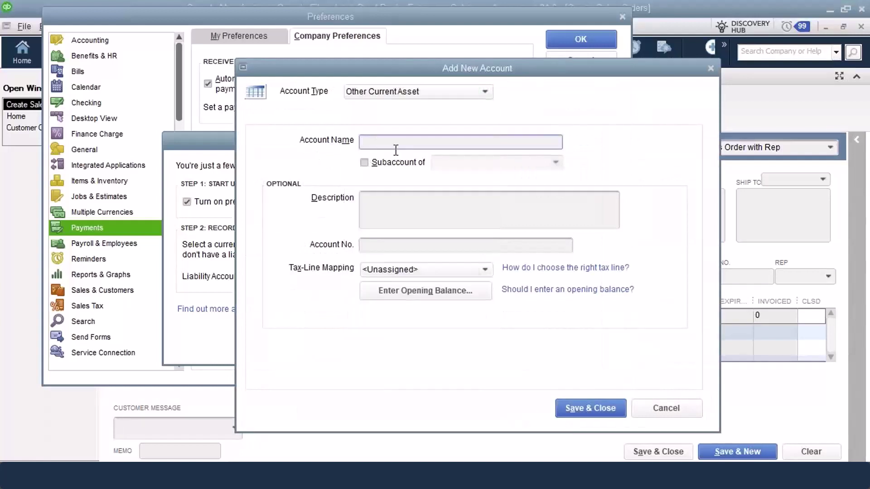
pyautogui.write('deposits')
pyautogui.click(617, 411)
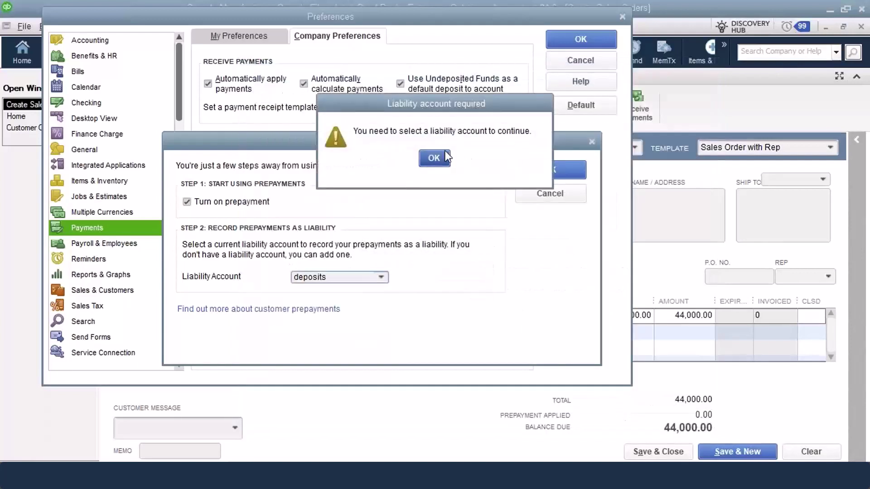
pyautogui.click(445, 156)
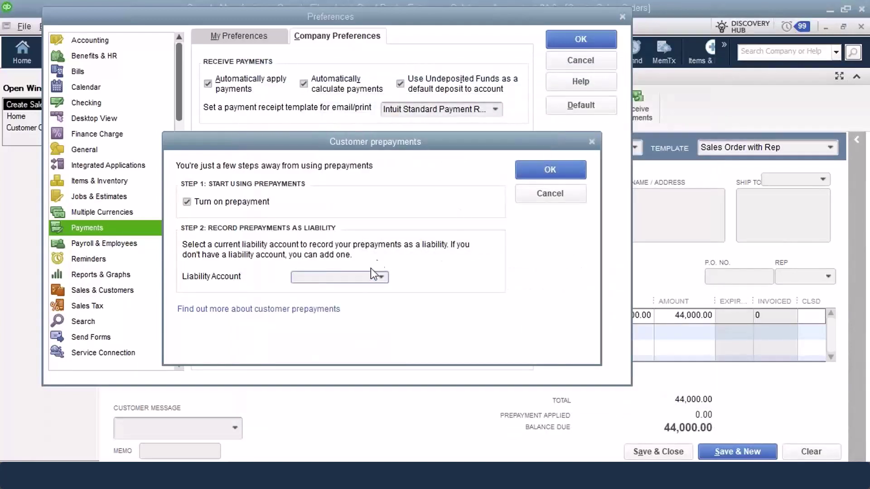
# - Choose Customer Deposits as the prepayment liability account and save the Payments preferences
pyautogui.click(380, 277)
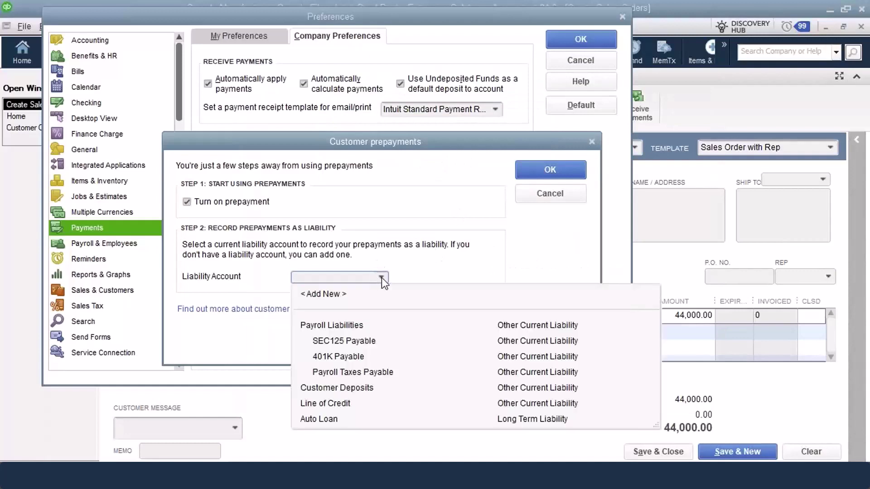
pyautogui.click(334, 388)
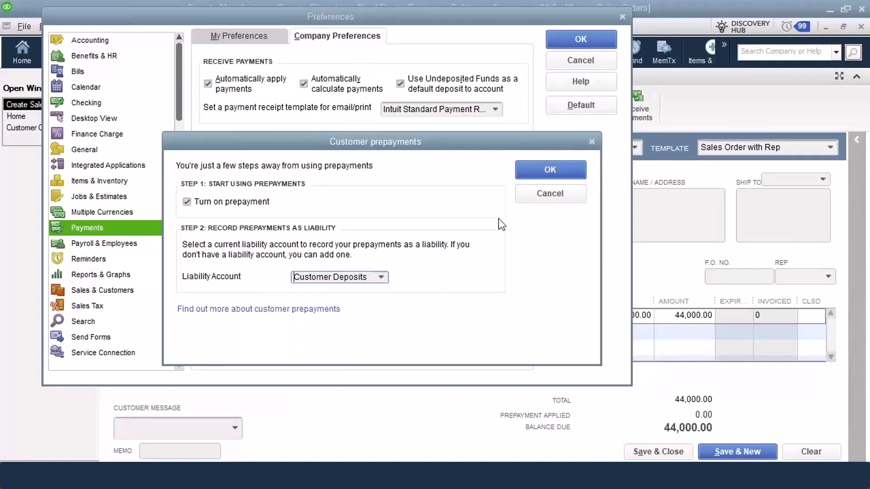
pyautogui.click(531, 167)
pyautogui.click(585, 39)
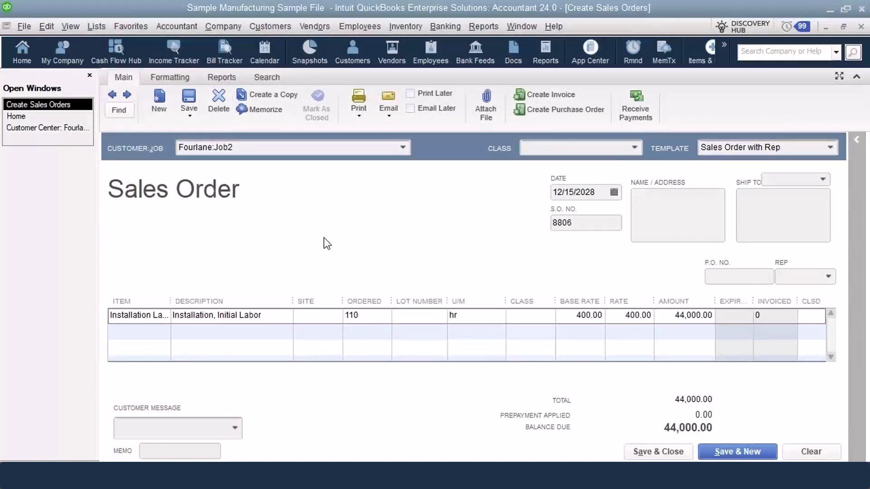
pyautogui.click(96, 27)
pyautogui.click(96, 39)
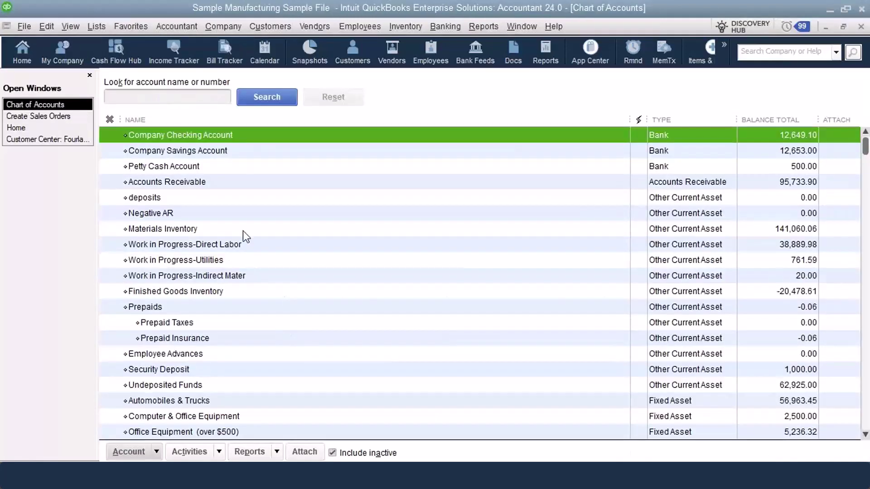
pyautogui.scroll(-5, 244, 236)
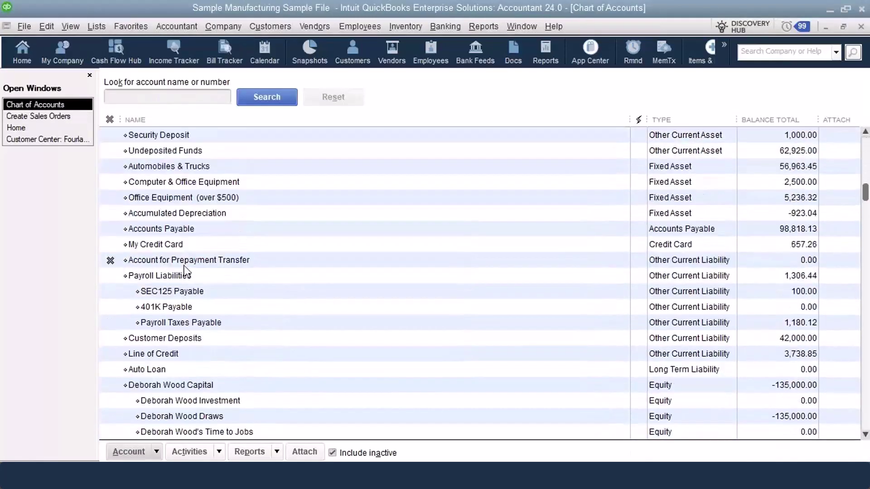
pyautogui.click(143, 263)
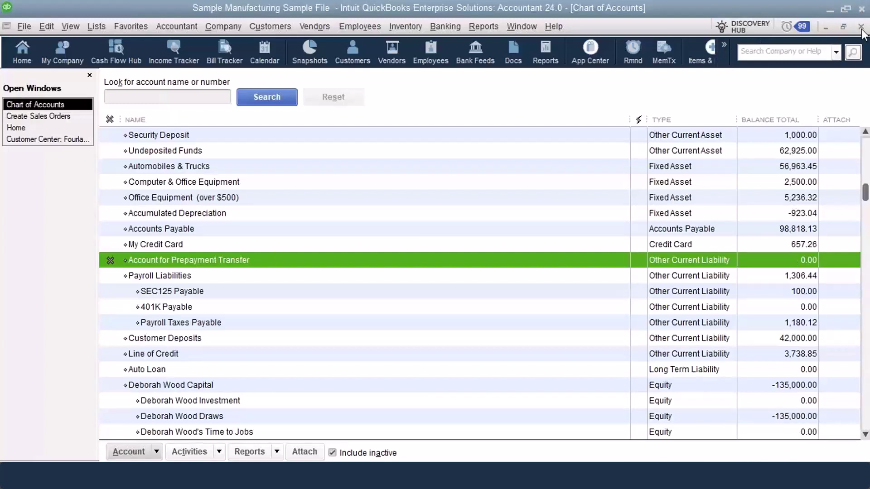
pyautogui.click(862, 28)
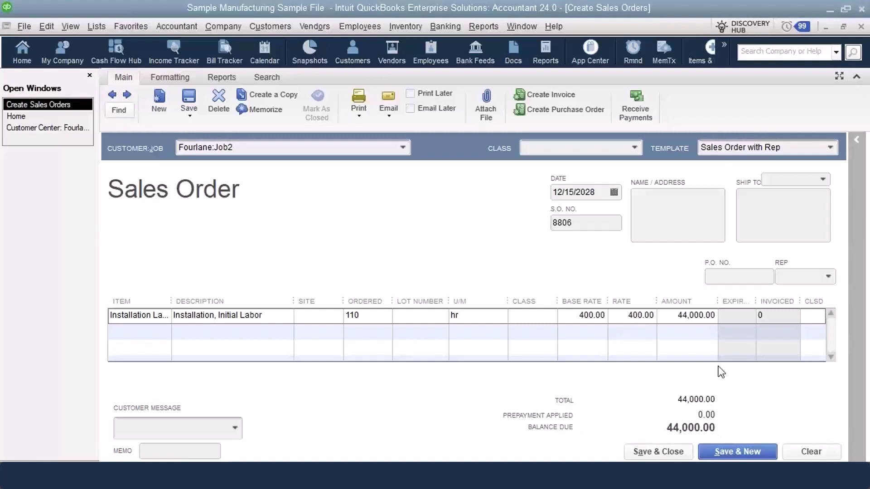
# - Start a payment from Fourlane:Job2 on sales order 8806, first entering 4,500.00, then 45,000.00
pyautogui.click(636, 106)
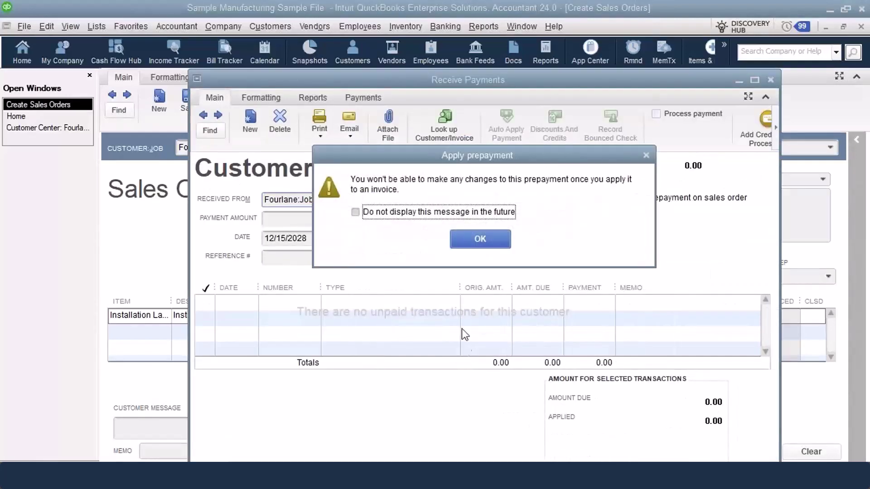
pyautogui.click(457, 244)
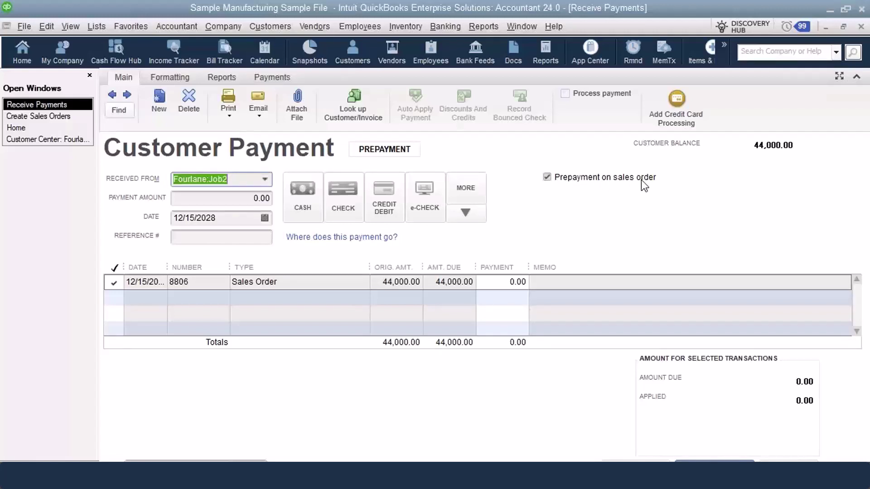
pyautogui.press('Tab')
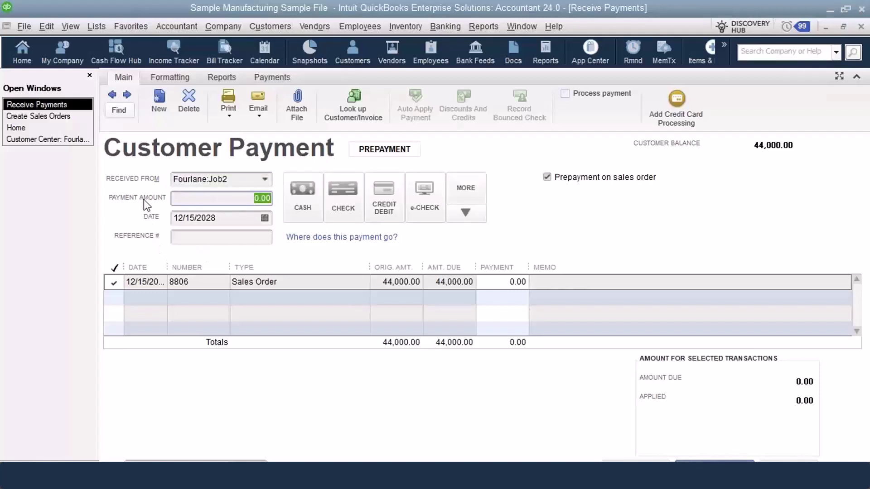
pyautogui.write('4500')
pyautogui.press('Tab')
pyautogui.click(254, 198)
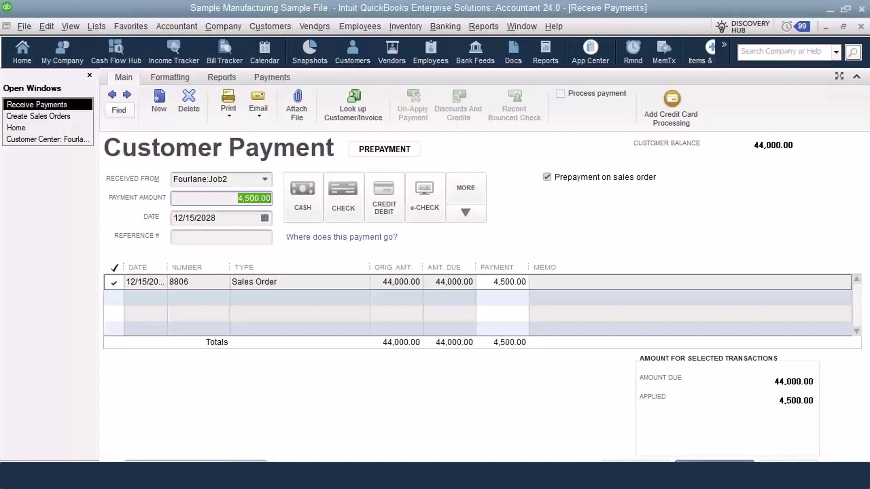
pyautogui.write('45000')
pyautogui.press('Tab')
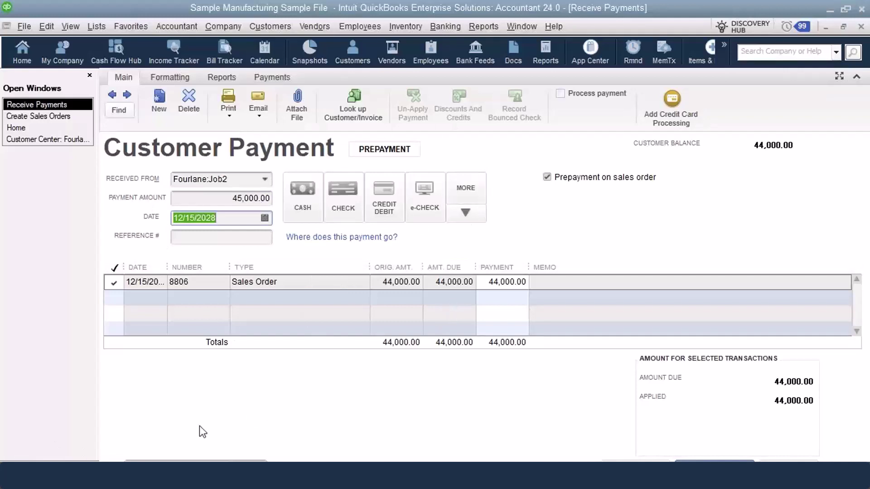
# - Correct the payment amount to 44,000.00 and save it with Save & New
pyautogui.click(220, 197)
pyautogui.doubleClick(220, 198)
pyautogui.write('440')
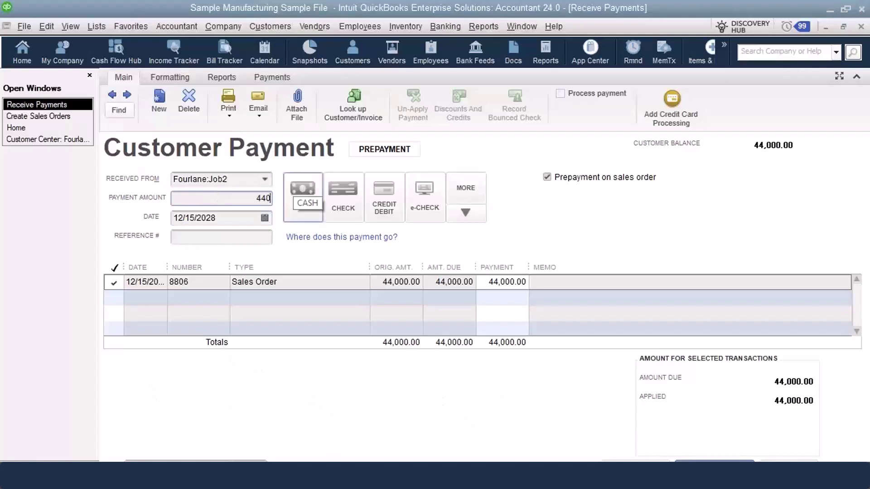
pyautogui.write('00*.5')
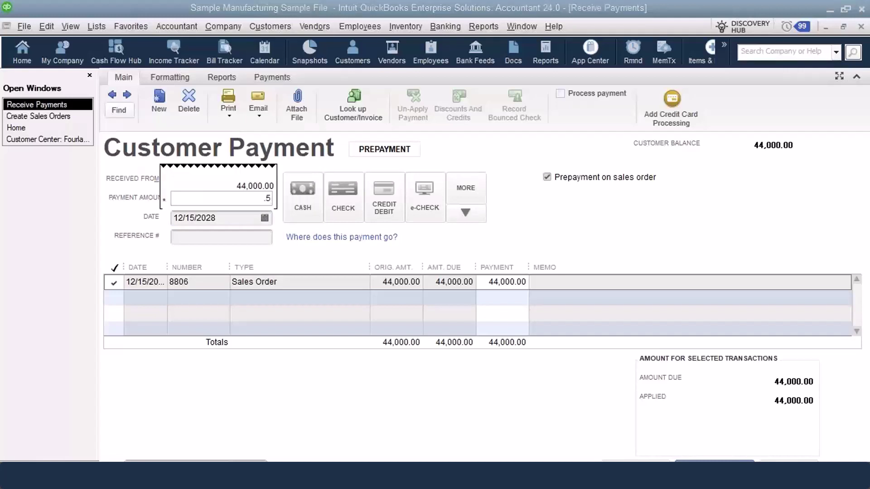
pyautogui.press('Tab')
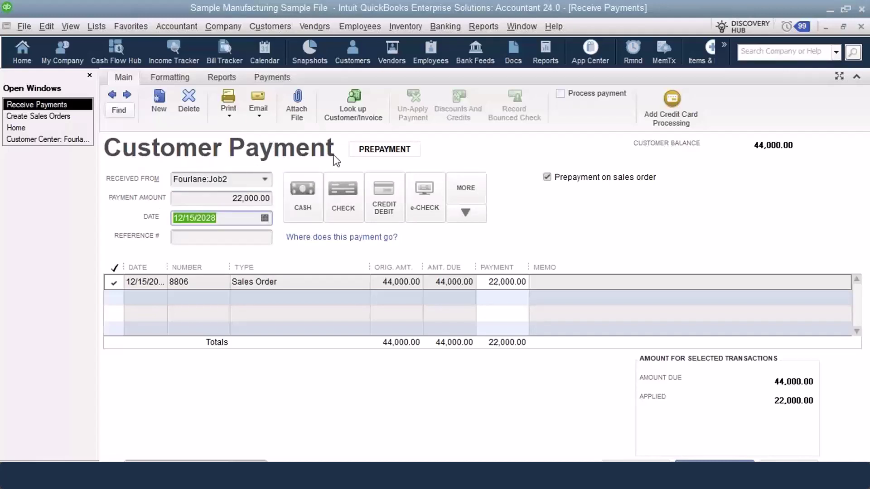
pyautogui.click(230, 200)
pyautogui.doubleClick(230, 200)
pyautogui.write('44000')
pyautogui.press('Tab')
pyautogui.click(725, 462)
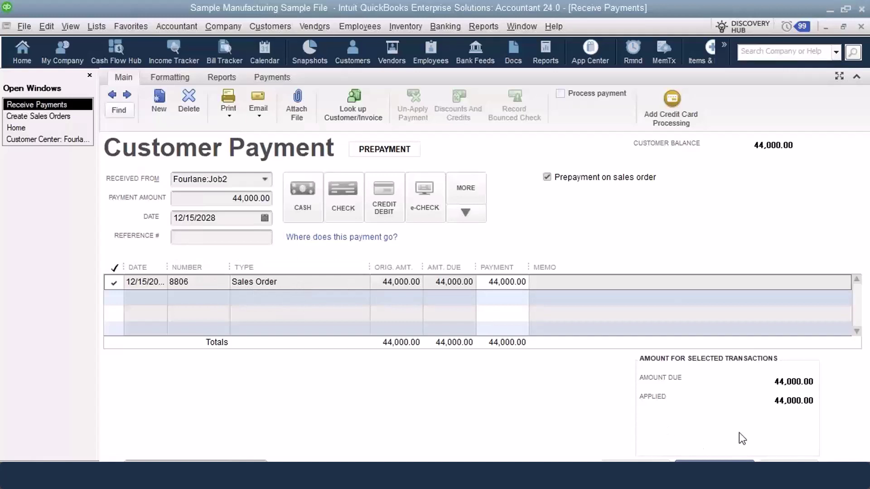
pyautogui.click(718, 458)
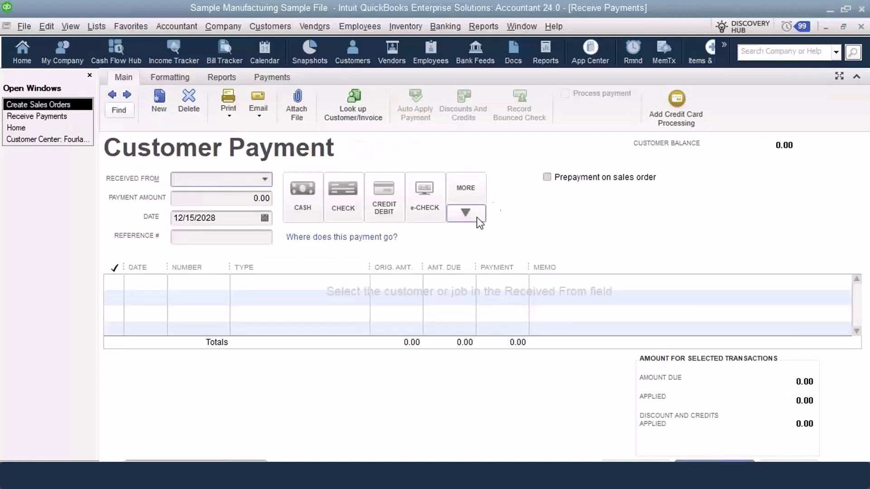
# - Close the payment window and preview sales order 8806 for printing
pyautogui.click(861, 27)
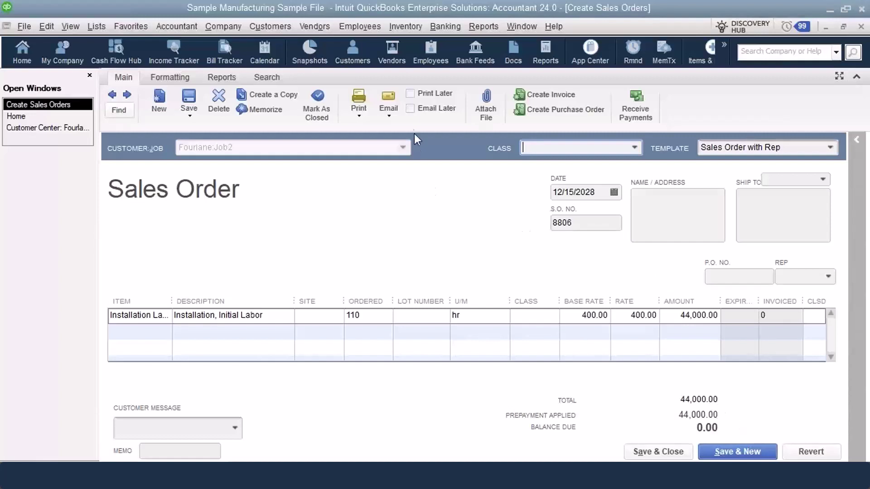
pyautogui.click(371, 114)
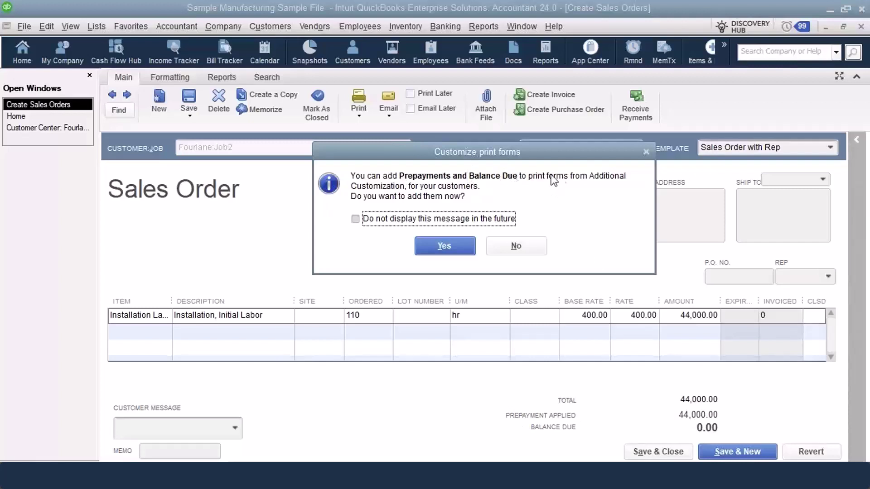
# - Copy the sales order template and print Balance Due and Prepayments, retitling Prepayments to 'Customer Deposits'
pyautogui.click(444, 247)
pyautogui.click(412, 233)
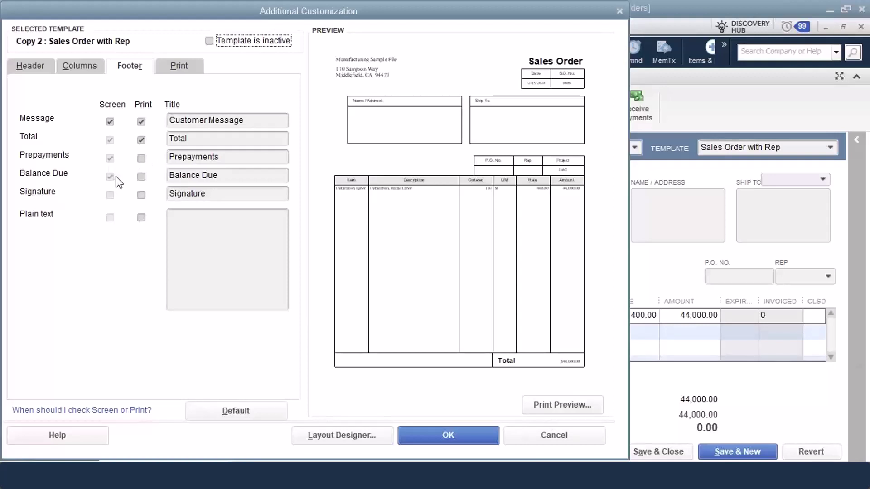
pyautogui.click(139, 158)
pyautogui.click(497, 237)
pyautogui.click(141, 175)
pyautogui.click(498, 238)
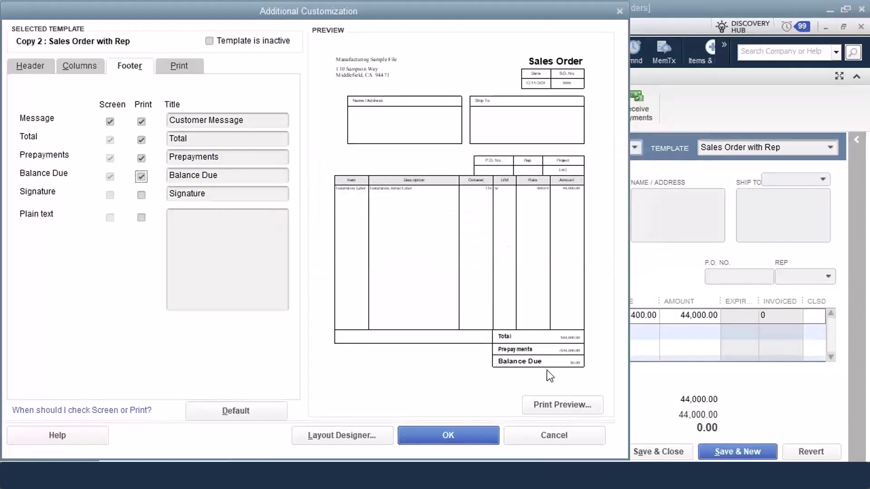
pyautogui.doubleClick(247, 157)
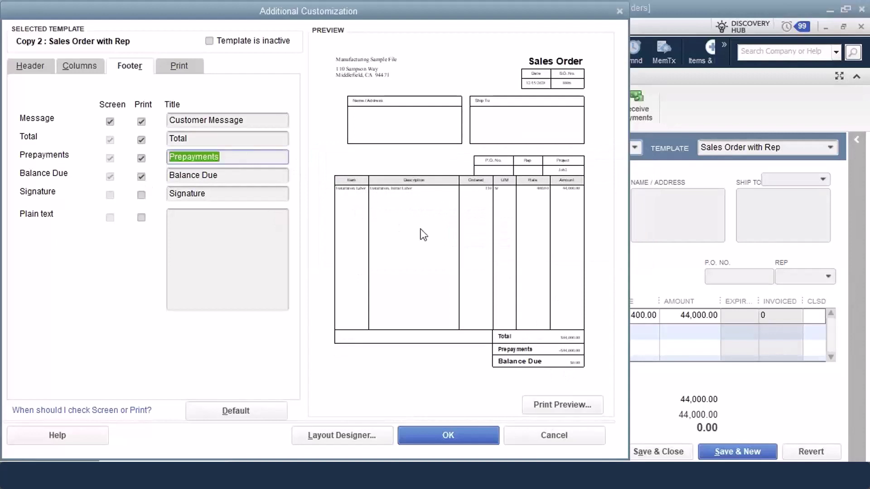
pyautogui.write('Customer Dep')
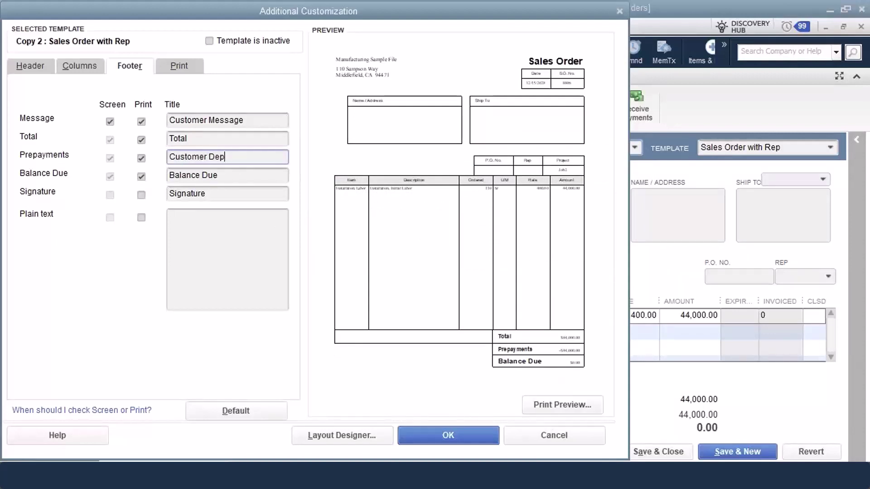
pyautogui.write('osits')
pyautogui.press('Tab')
pyautogui.click(482, 241)
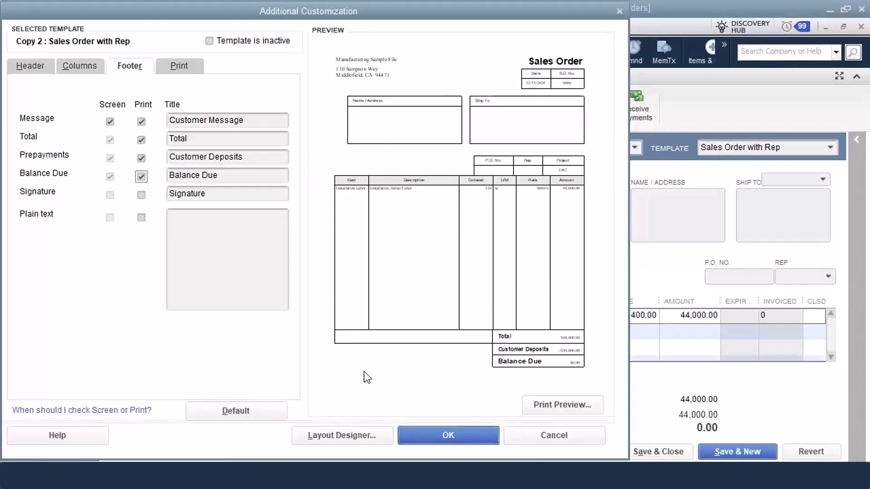
pyautogui.click(422, 439)
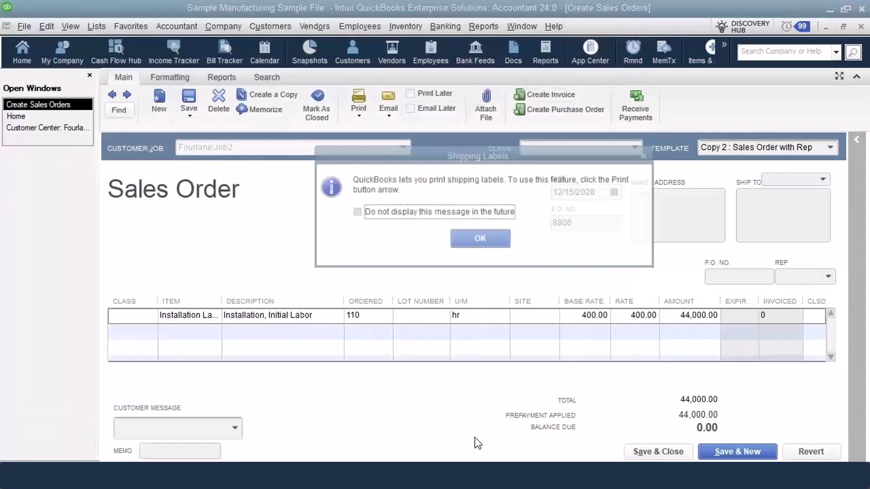
# - Close the print preview and convert sales order 8806 to an invoice, recording its changes
pyautogui.click(479, 243)
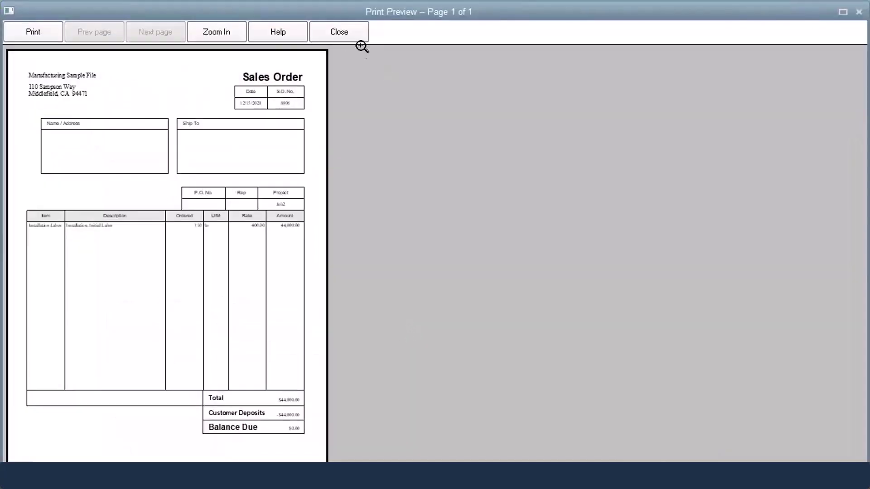
pyautogui.click(339, 32)
pyautogui.click(360, 26)
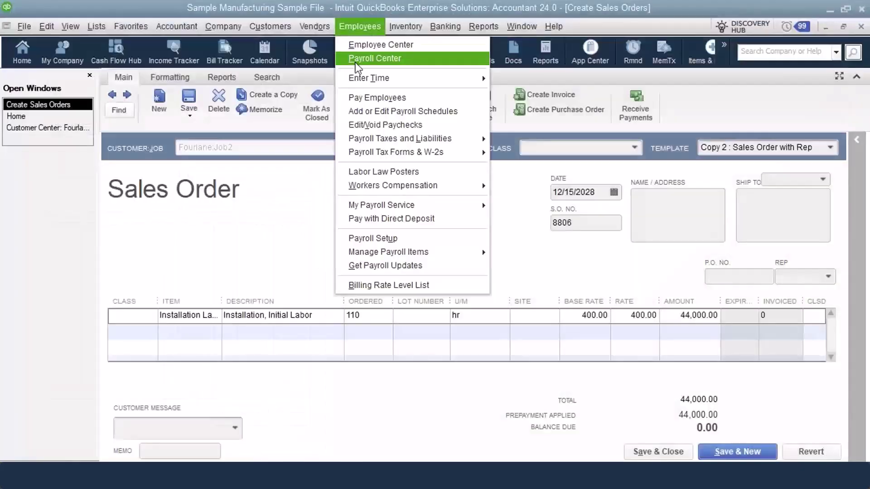
pyautogui.click(214, 268)
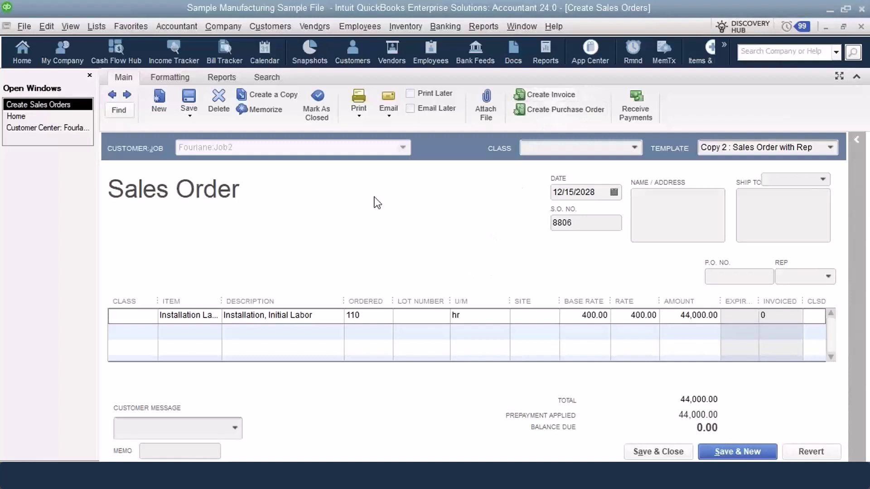
pyautogui.click(531, 95)
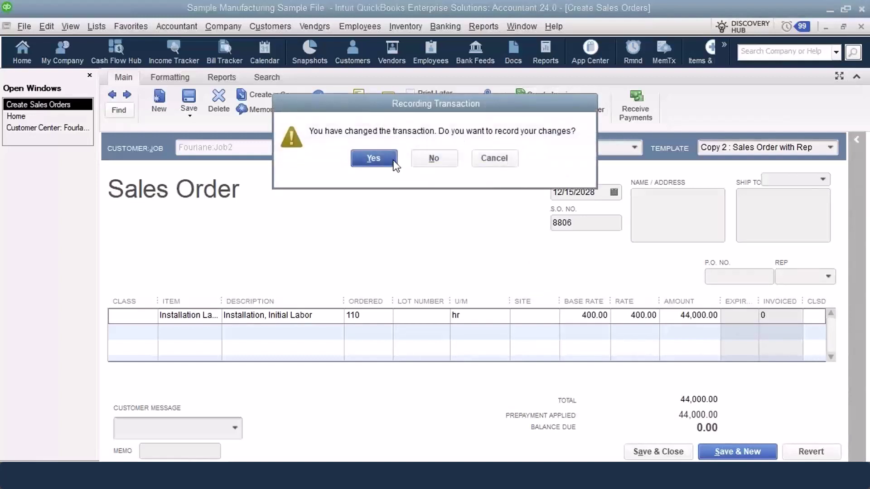
pyautogui.click(374, 154)
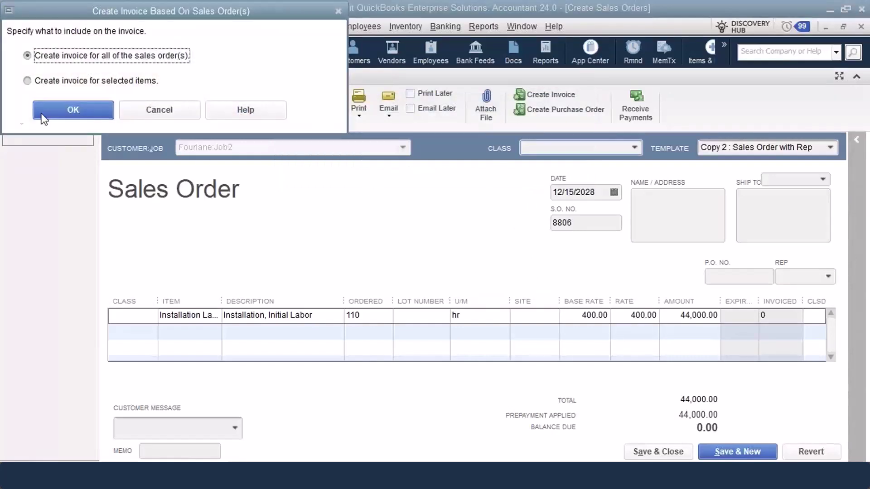
# - Invoice all of sales order 8806, widen the Item column, and save invoice 71107
pyautogui.click(72, 110)
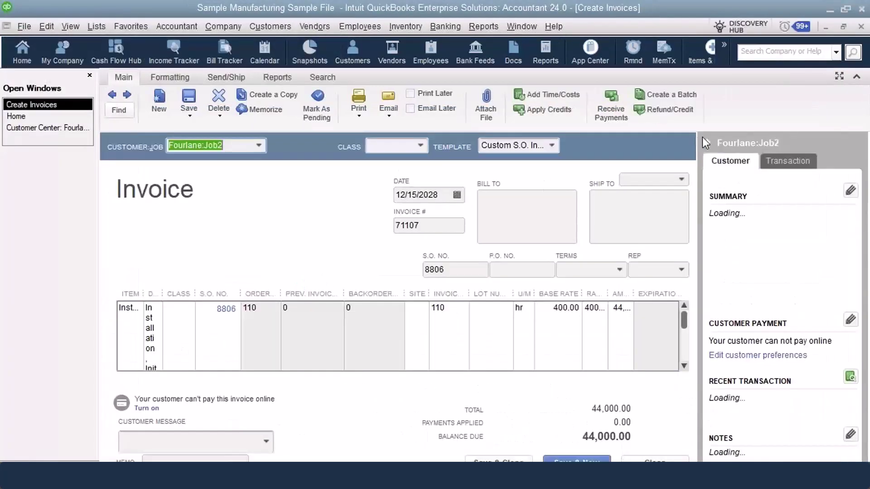
pyautogui.click(707, 142)
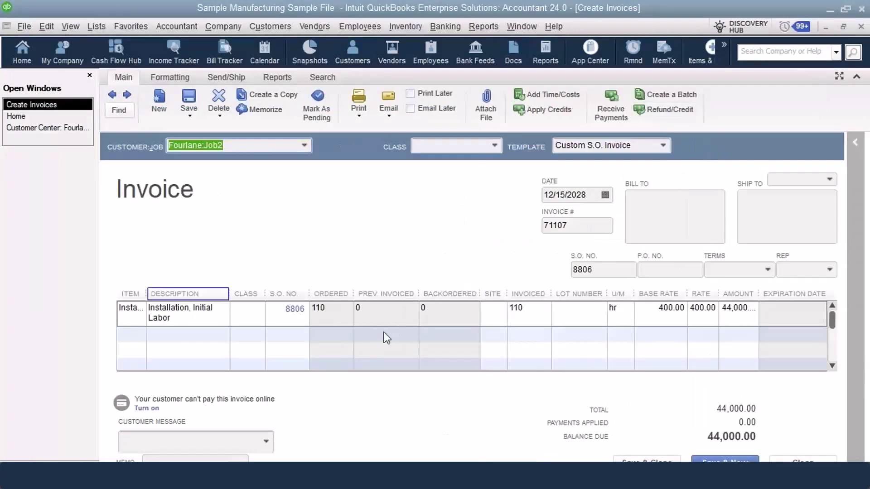
pyautogui.moveTo(146, 290); pyautogui.dragTo(196, 290)
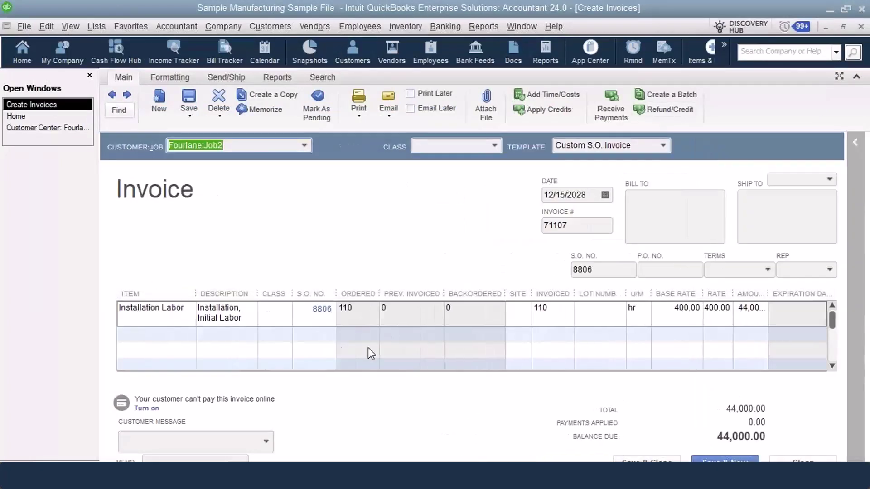
pyautogui.click(184, 100)
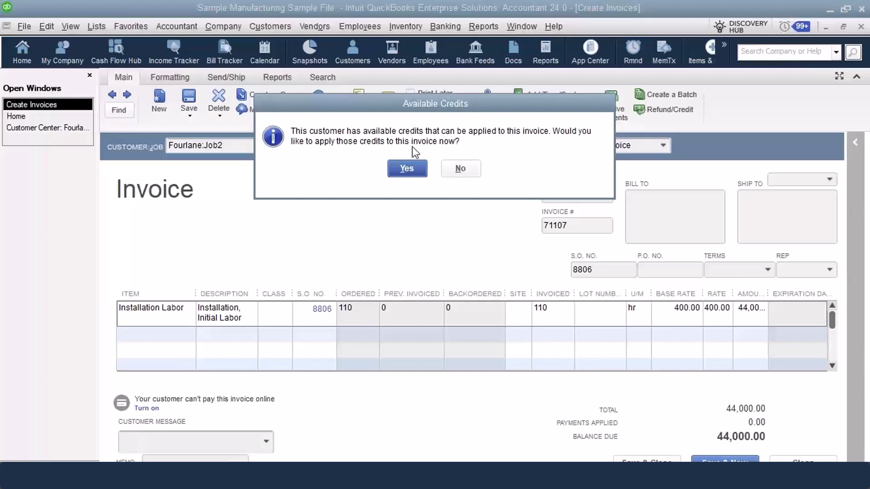
# - Accept the available credits and apply the 44,000.00 prepayment to invoice 71107
pyautogui.click(416, 173)
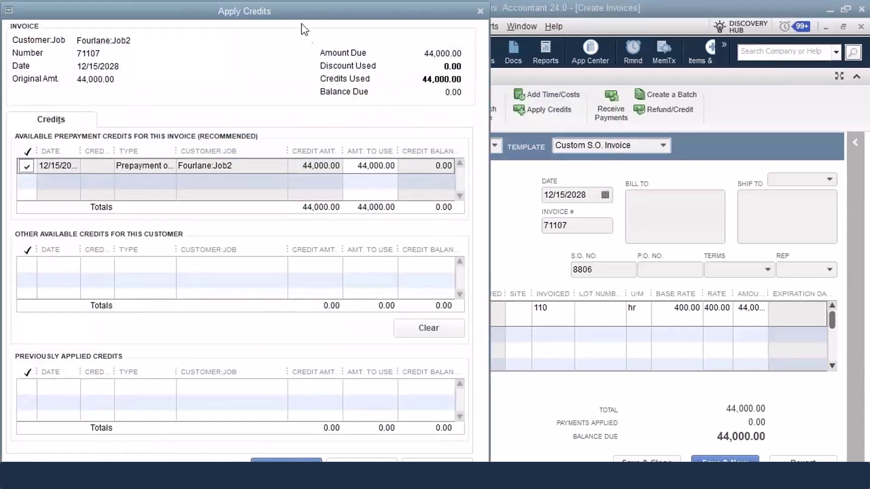
pyautogui.moveTo(301, 20); pyautogui.dragTo(433, 4)
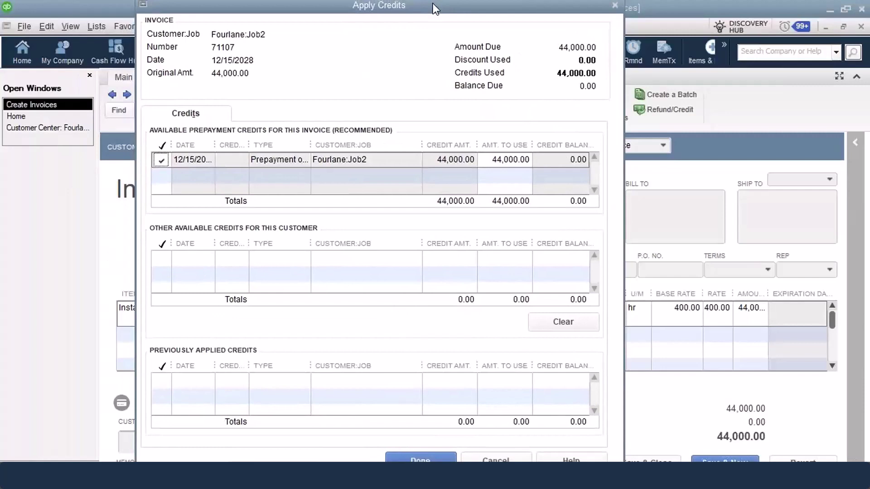
pyautogui.moveTo(434, 8); pyautogui.dragTo(434, 14)
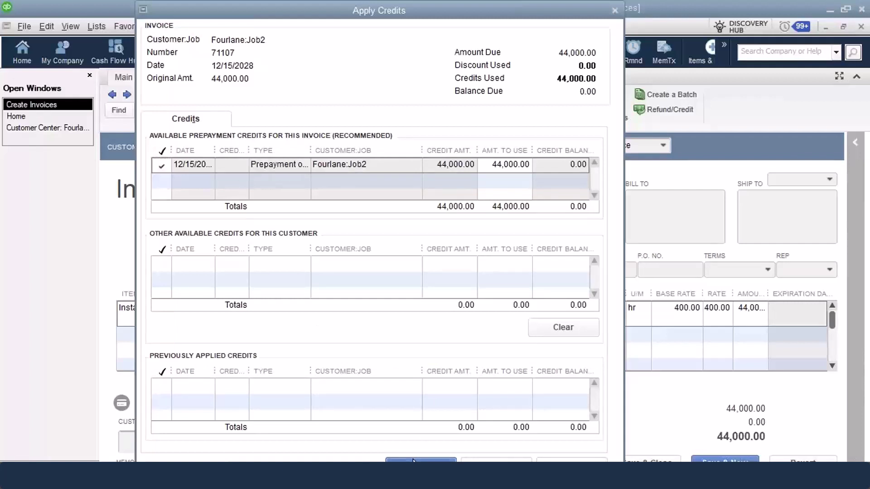
pyautogui.click(413, 461)
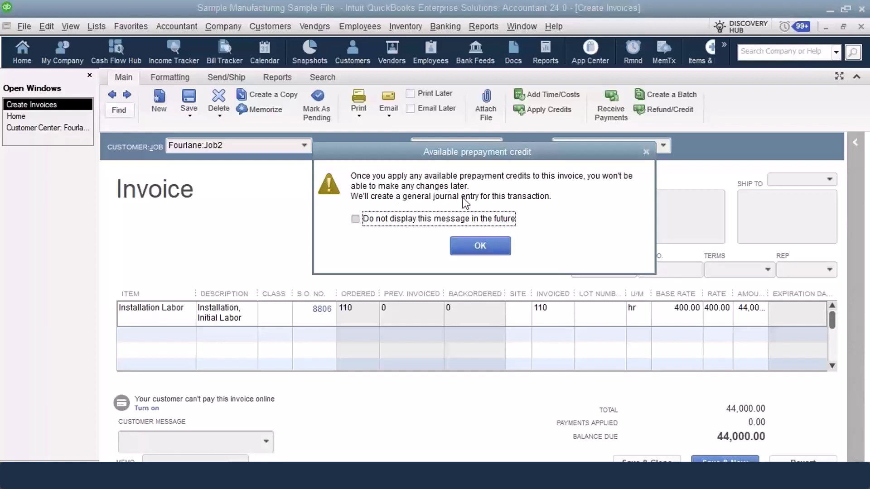
pyautogui.click(477, 246)
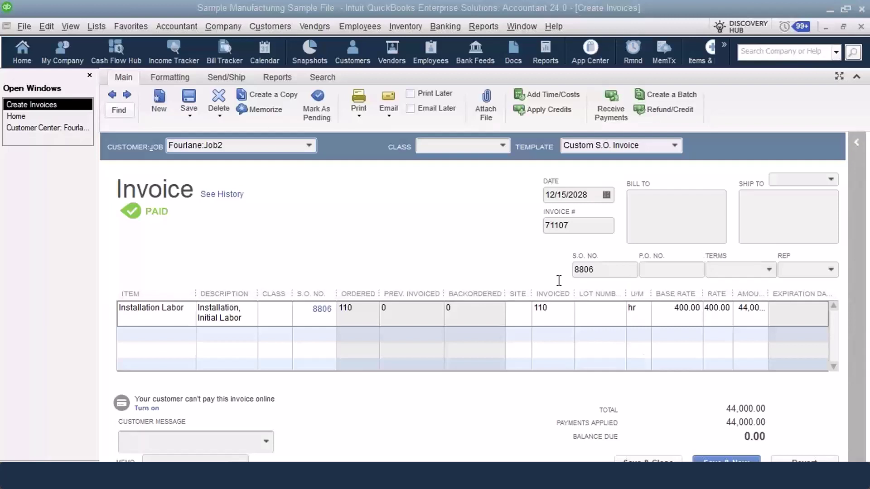
# - Open sales order 8806 and view its transaction journal, narrowing the Inventory Site column
pyautogui.click(322, 308)
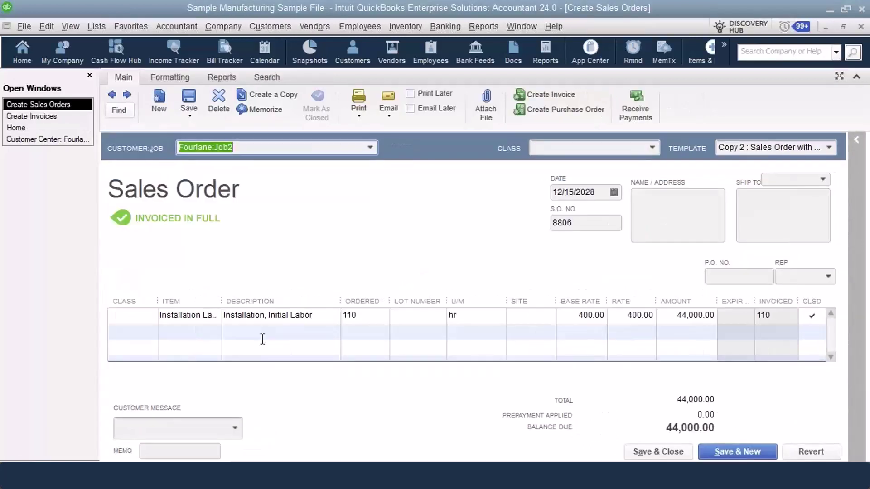
pyautogui.click(214, 78)
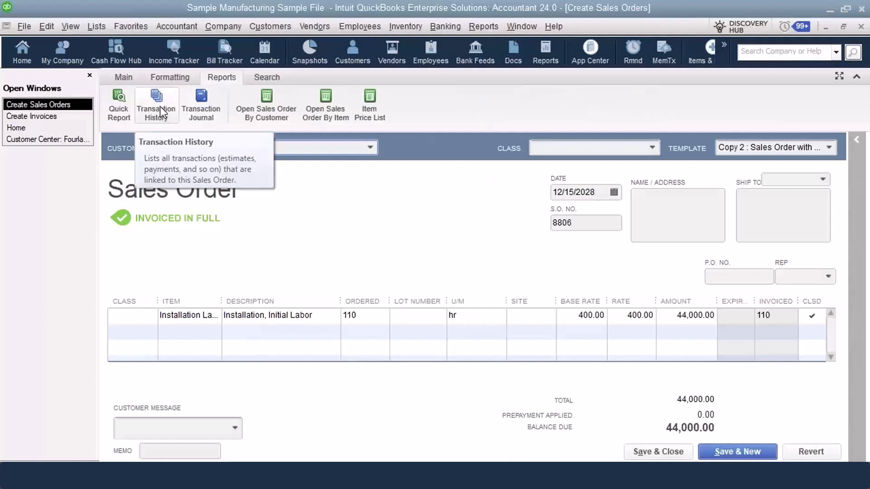
pyautogui.click(208, 107)
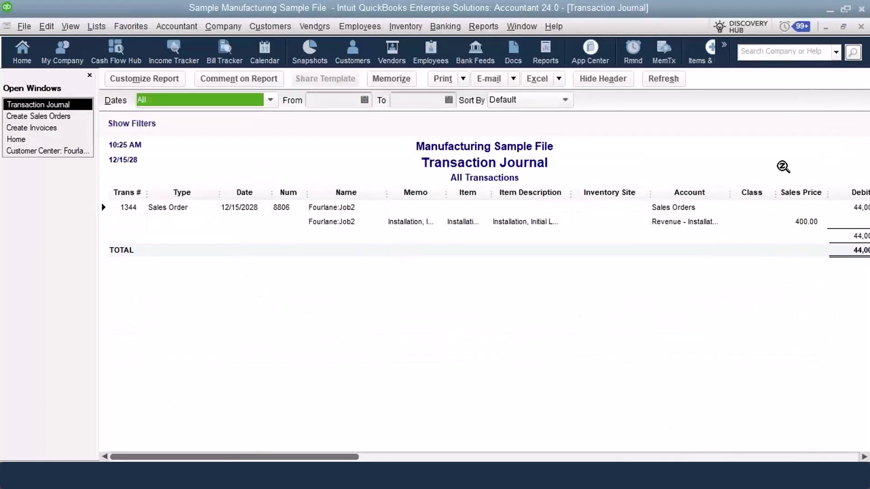
pyautogui.moveTo(650, 191); pyautogui.dragTo(572, 192)
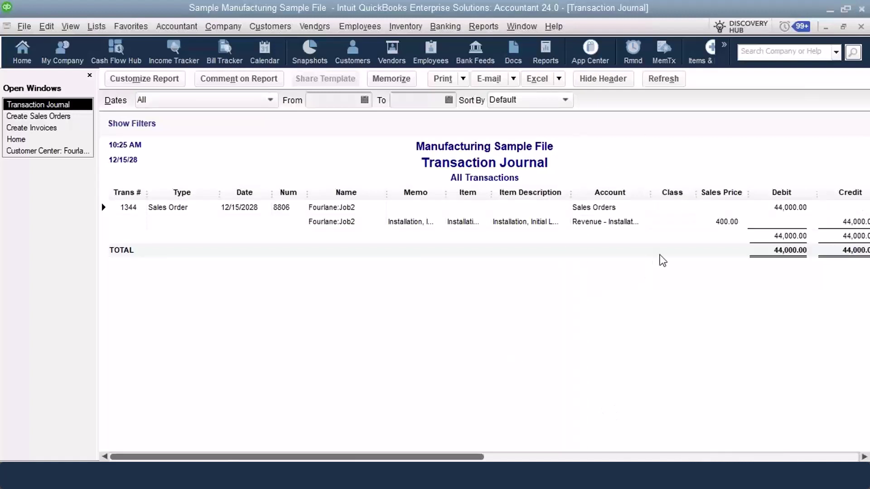
pyautogui.moveTo(696, 192); pyautogui.dragTo(656, 192)
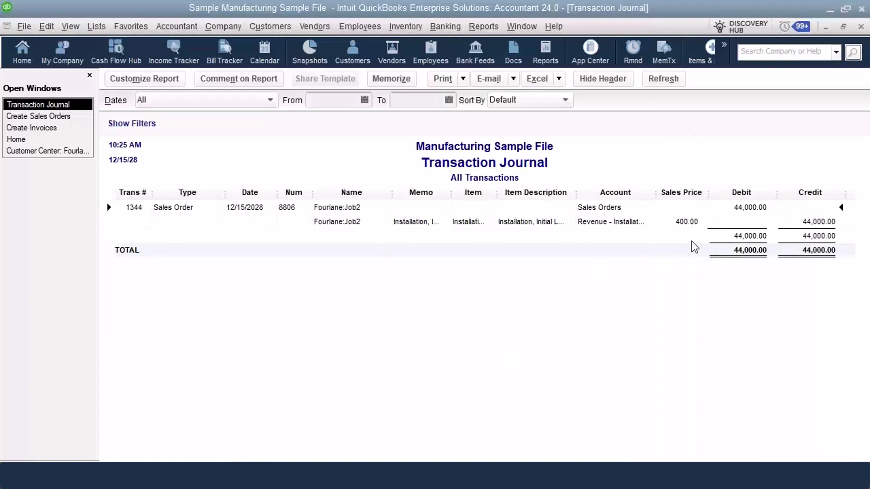
# - Close the journal without memorizing it, then review the sales order's transaction history
pyautogui.click(860, 27)
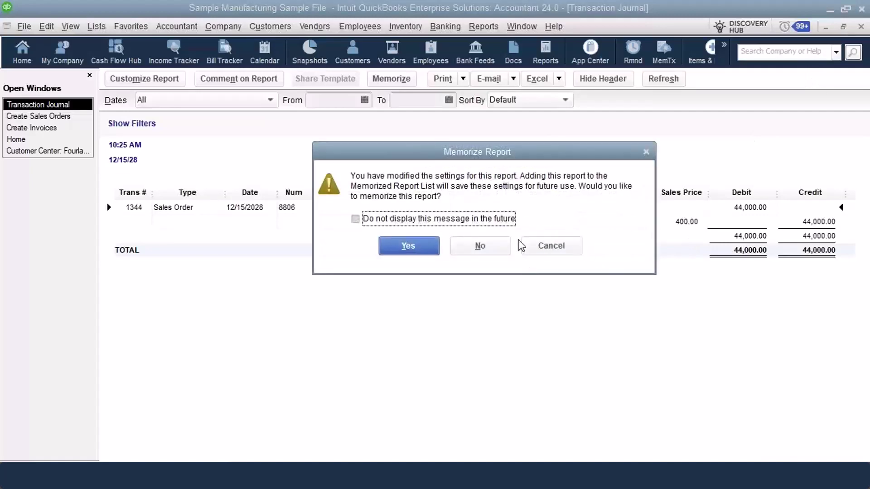
pyautogui.click(493, 247)
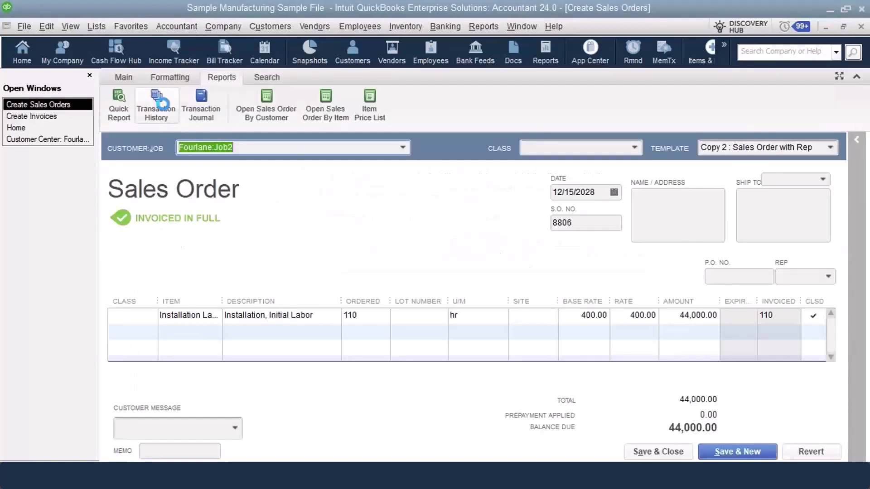
pyautogui.click(156, 109)
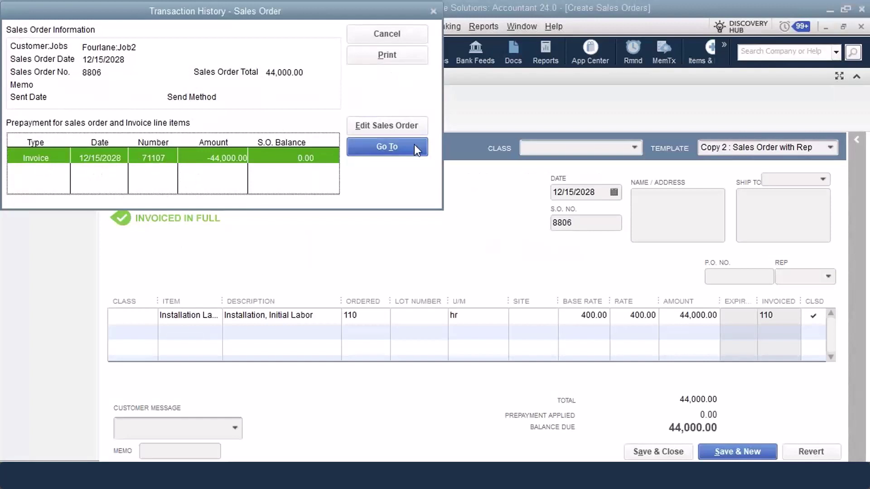
pyautogui.click(421, 37)
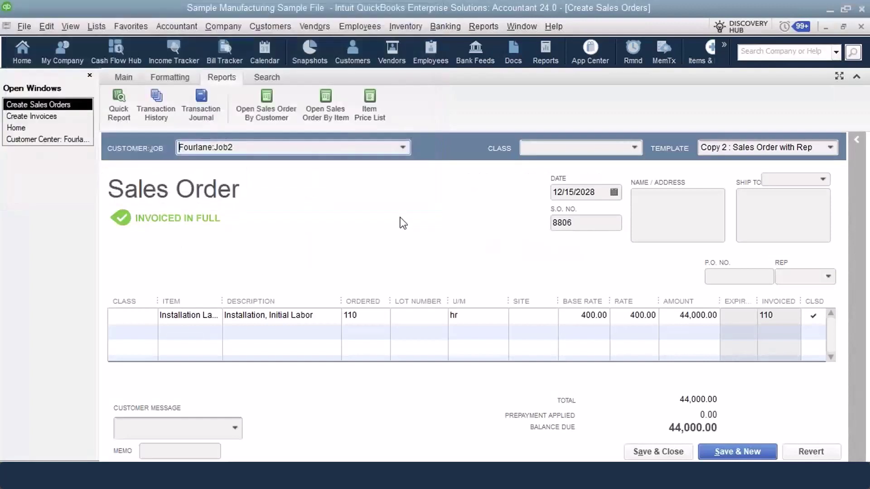
# - Copy sales order 8806 as S.O. 8807 and change installation labor from 110 to 88 hours
pyautogui.click(171, 77)
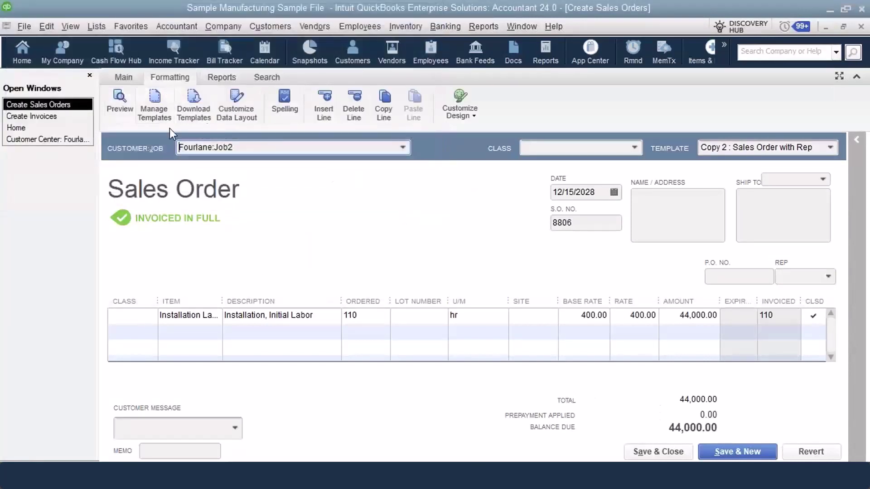
pyautogui.click(124, 77)
pyautogui.click(279, 95)
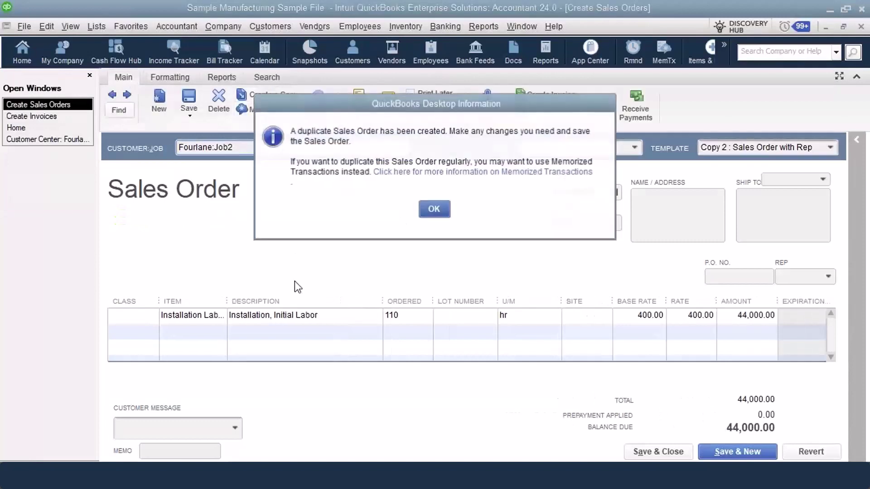
pyautogui.click(426, 210)
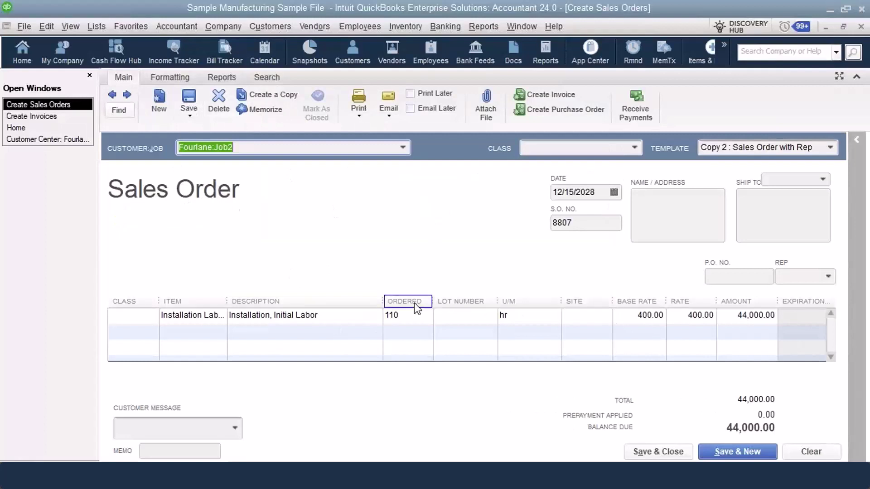
pyautogui.click(404, 315)
pyautogui.moveTo(425, 318)
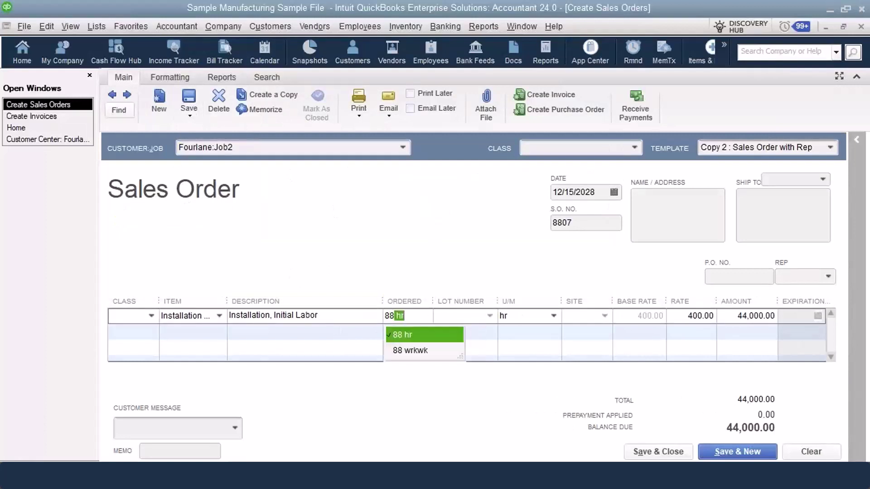
pyautogui.press('Tab')
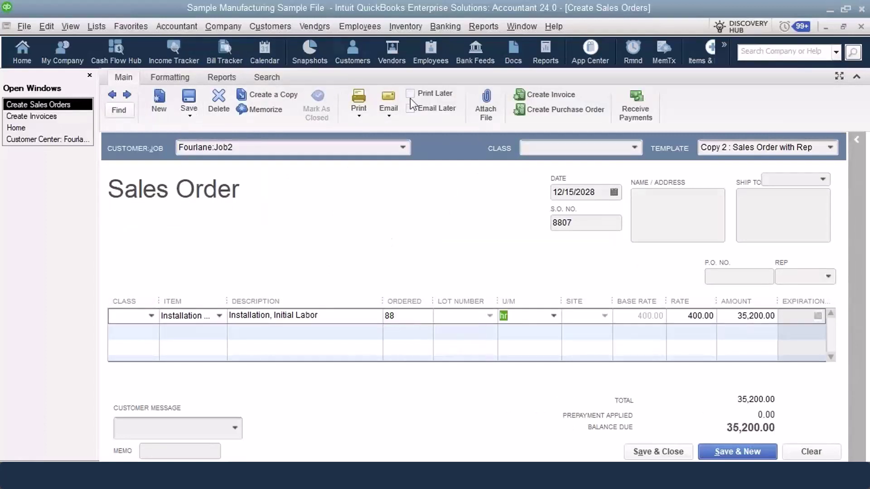
pyautogui.click(220, 200)
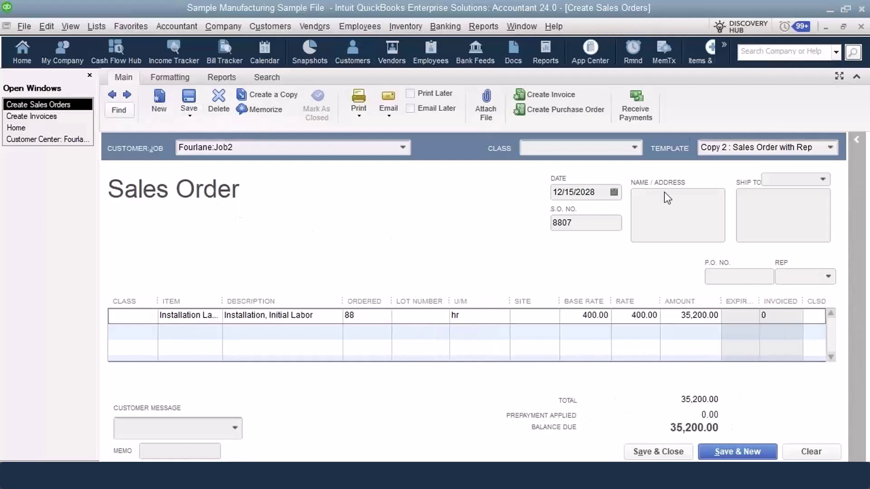
# - Record and save a 35,200.00 Fourlane:Job2 prepayment against sales order 8807
pyautogui.click(634, 110)
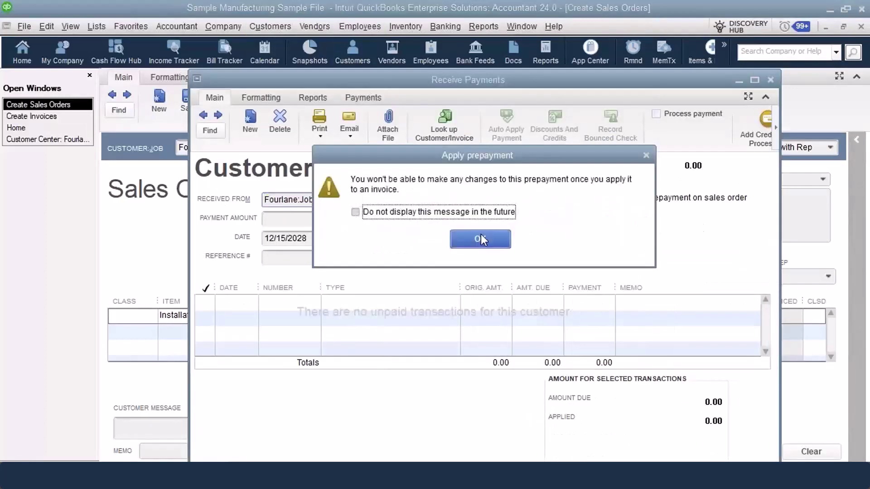
pyautogui.click(493, 241)
pyautogui.click(238, 195)
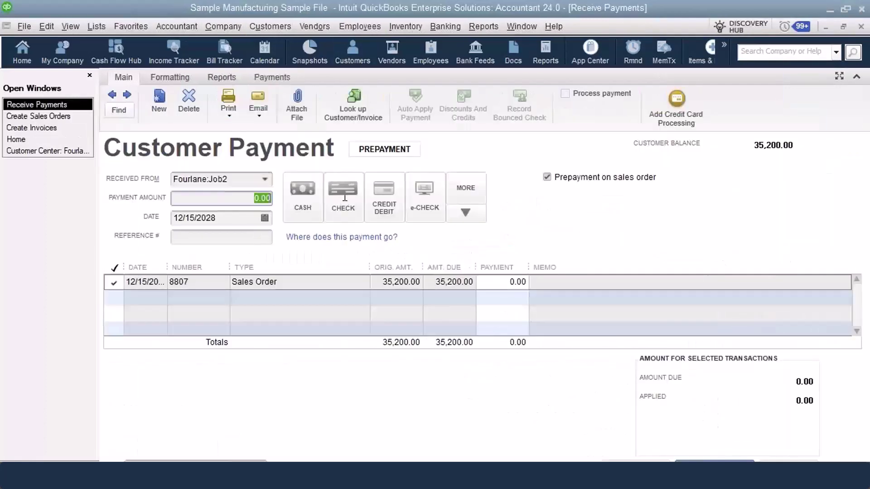
pyautogui.write('35200')
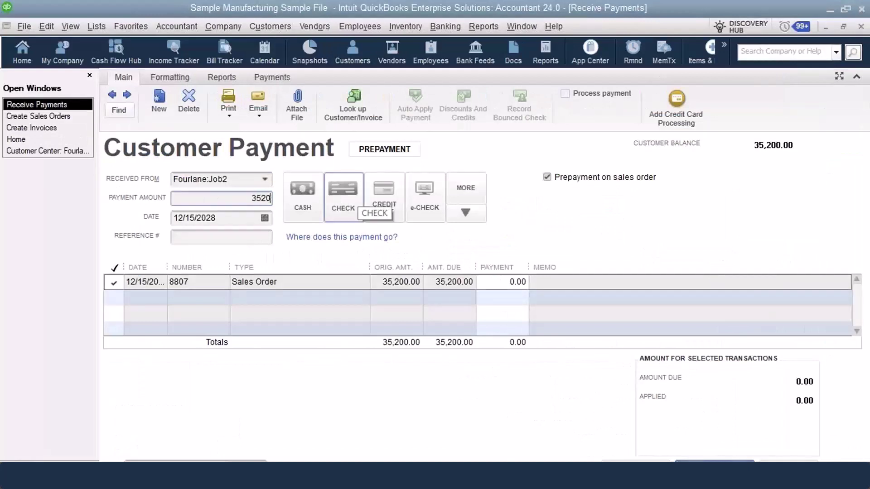
pyautogui.press('Tab')
pyautogui.click(684, 459)
pyautogui.click(861, 27)
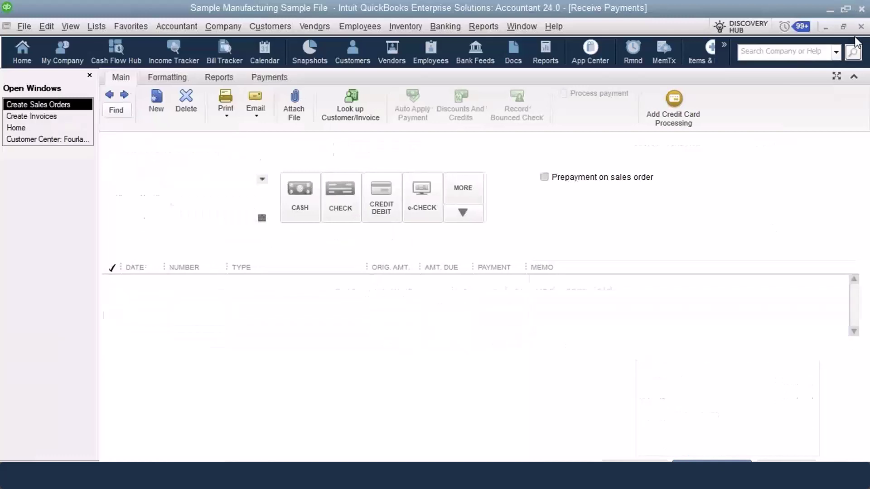
# - Open sales order 8807's transaction history and its 35,200.00 Payment row
pyautogui.click(220, 77)
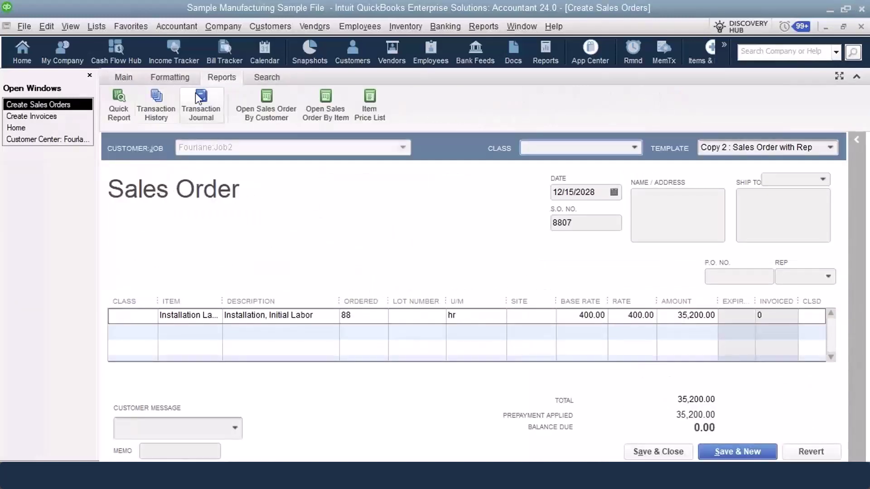
pyautogui.click(148, 105)
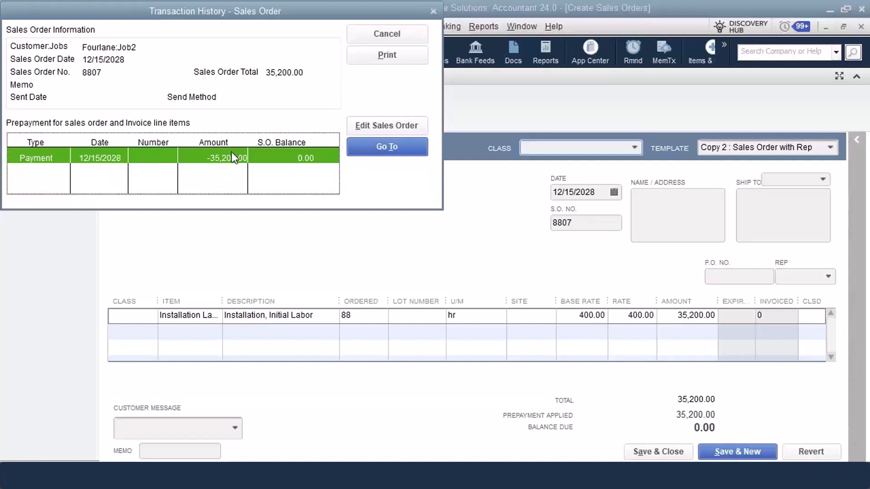
pyautogui.moveTo(158, 18); pyautogui.dragTo(303, 64)
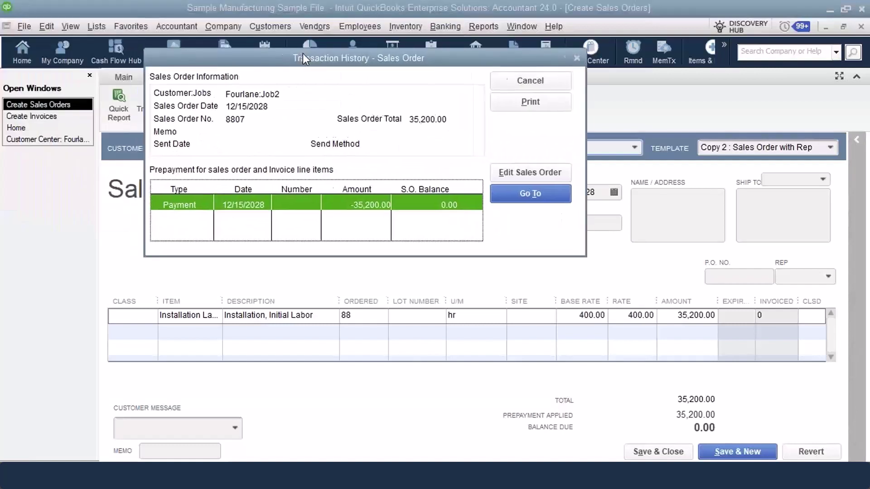
pyautogui.doubleClick(243, 204)
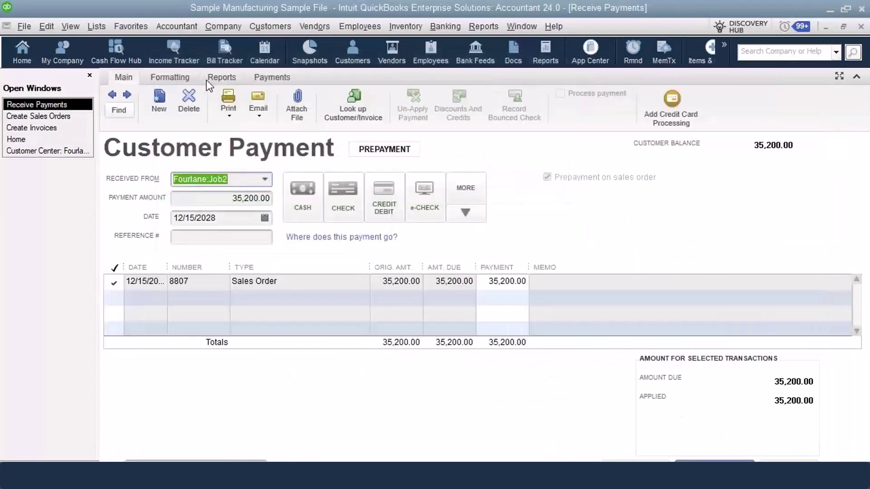
# - Review the payment's journal (Undeposited Funds debit, Customer Deposits credit, 35,200.00), then close it
pyautogui.click(221, 77)
pyautogui.click(201, 108)
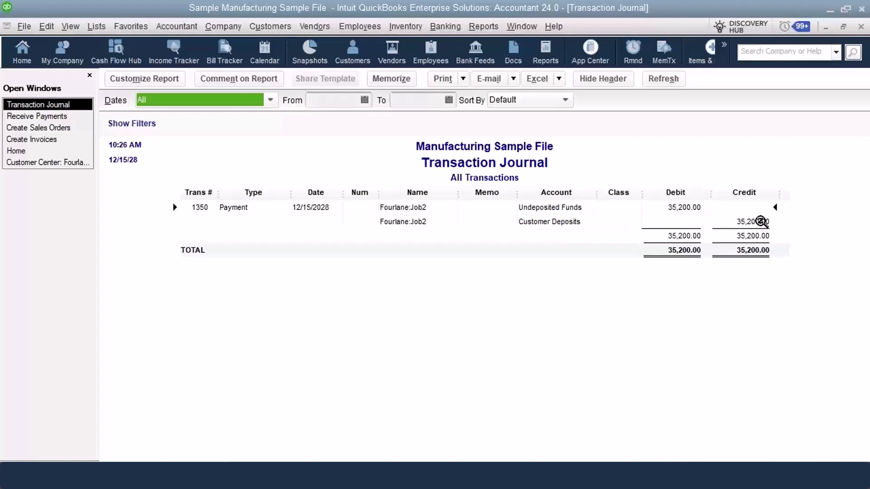
pyautogui.click(861, 27)
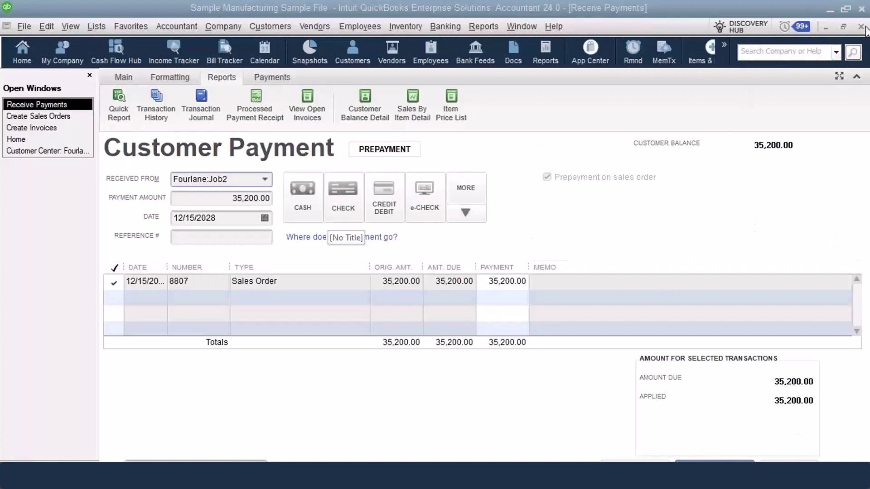
pyautogui.click(32, 128)
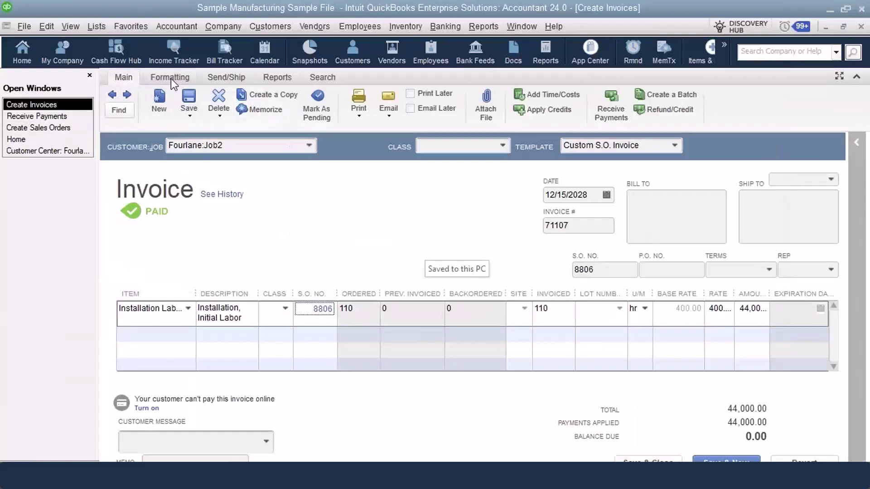
pyautogui.click(270, 77)
pyautogui.click(212, 108)
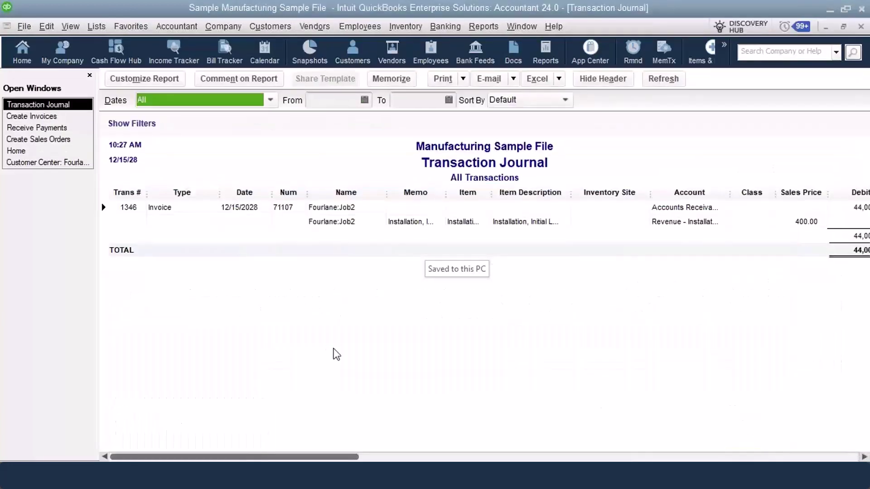
pyautogui.moveTo(355, 457); pyautogui.dragTo(802, 449)
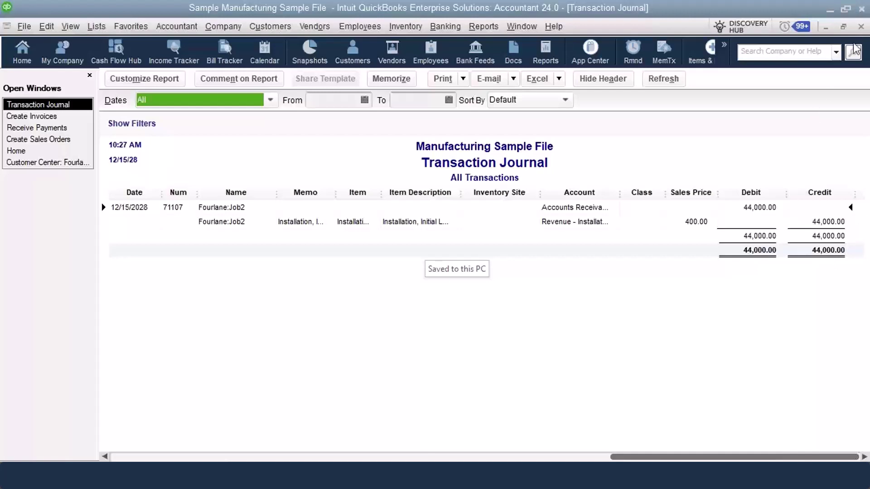
pyautogui.click(862, 28)
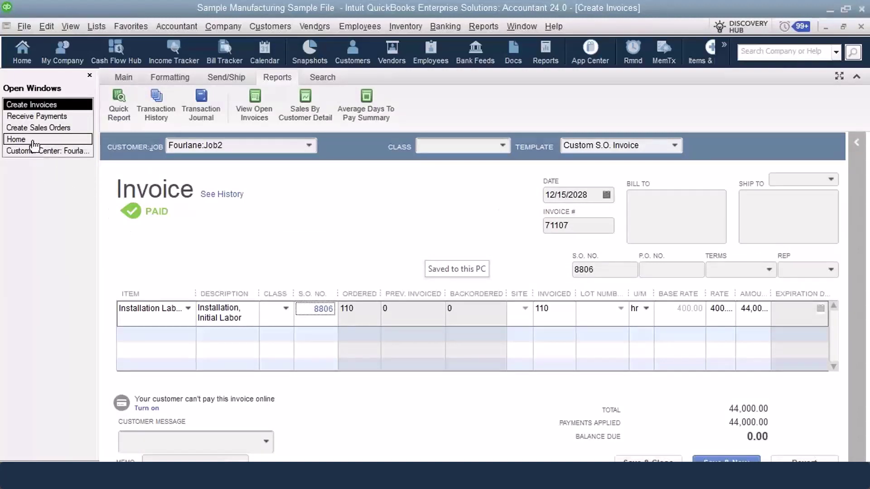
pyautogui.click(90, 31)
# - Open the Account for Prepayment Transfer register from the Chart of Accounts and inspect entry DEPR311
pyautogui.click(103, 42)
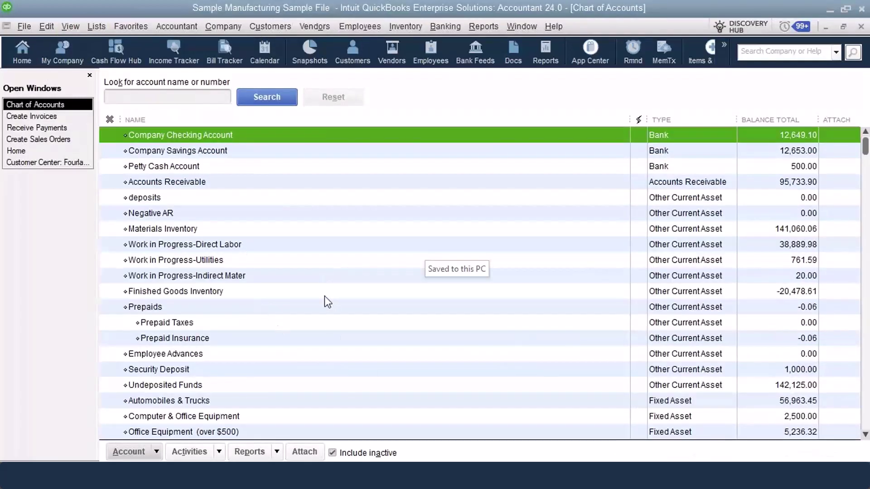
pyautogui.scroll(-6, 324, 300)
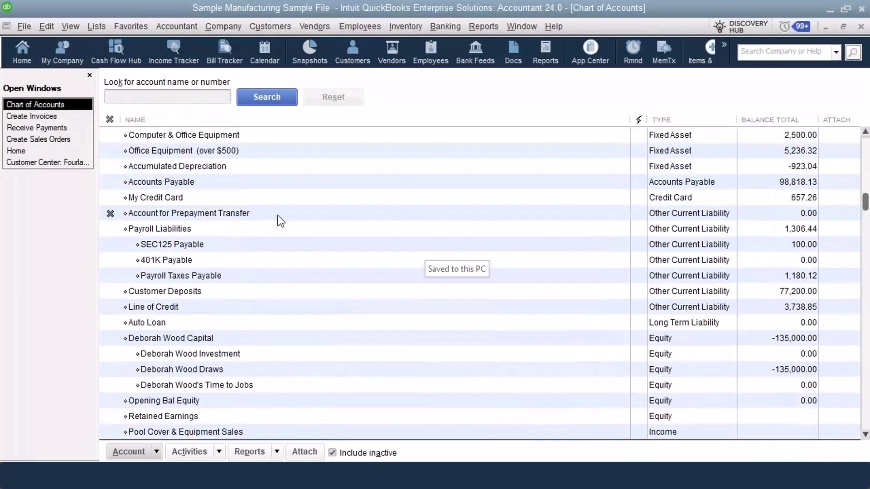
pyautogui.doubleClick(185, 213)
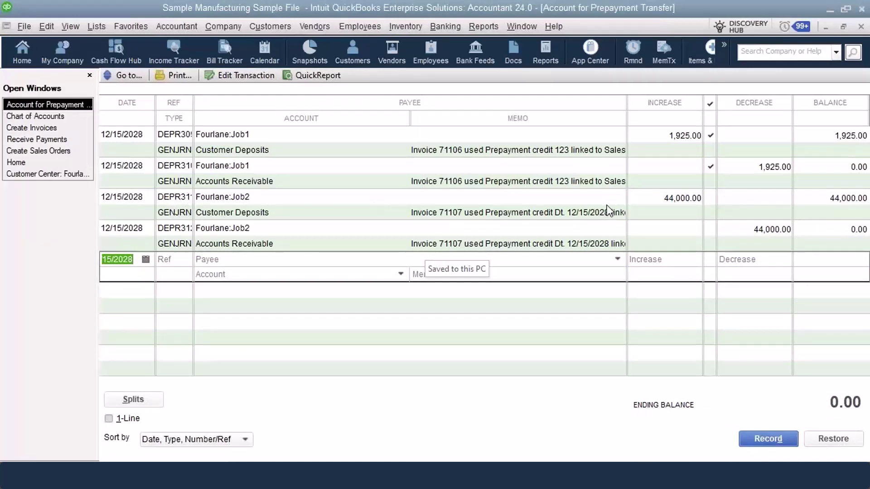
pyautogui.doubleClick(183, 213)
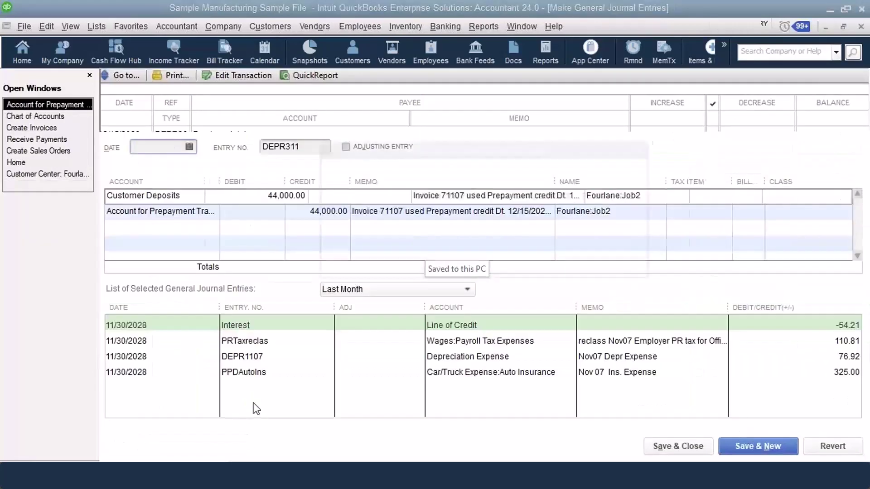
pyautogui.click(480, 252)
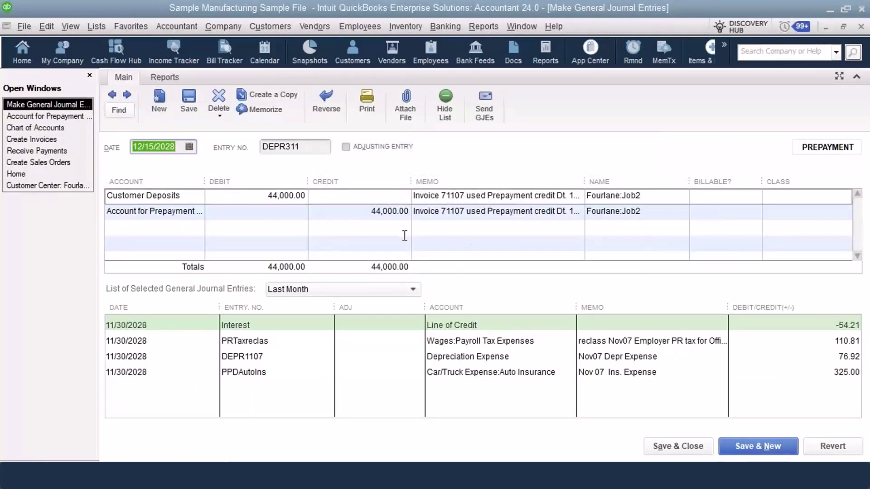
# - Close DEPR311, review the Job2 Accounts Receivable entry DEPR312 unchanged, then close the register
pyautogui.click(861, 26)
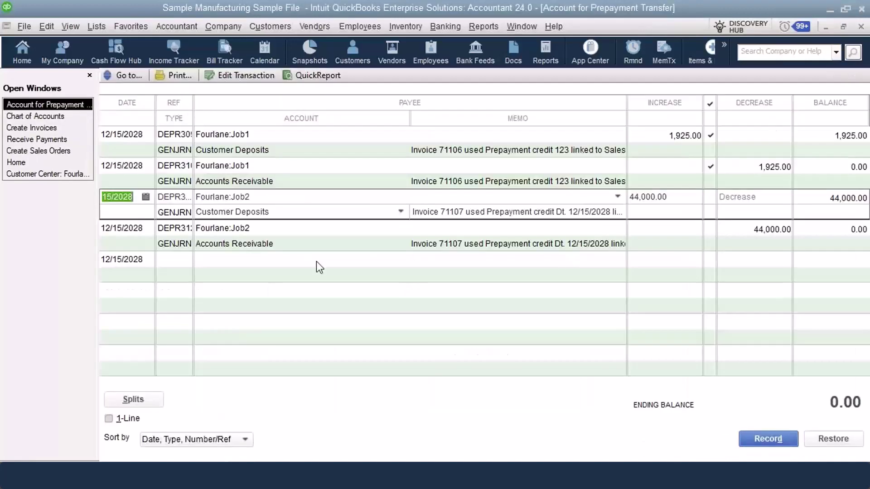
pyautogui.doubleClick(192, 246)
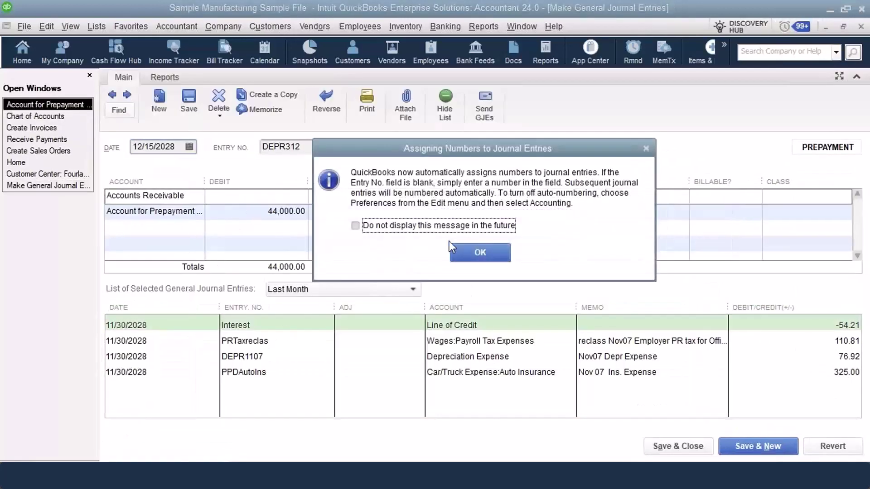
pyautogui.click(491, 251)
pyautogui.moveTo(207, 182); pyautogui.dragTo(254, 181)
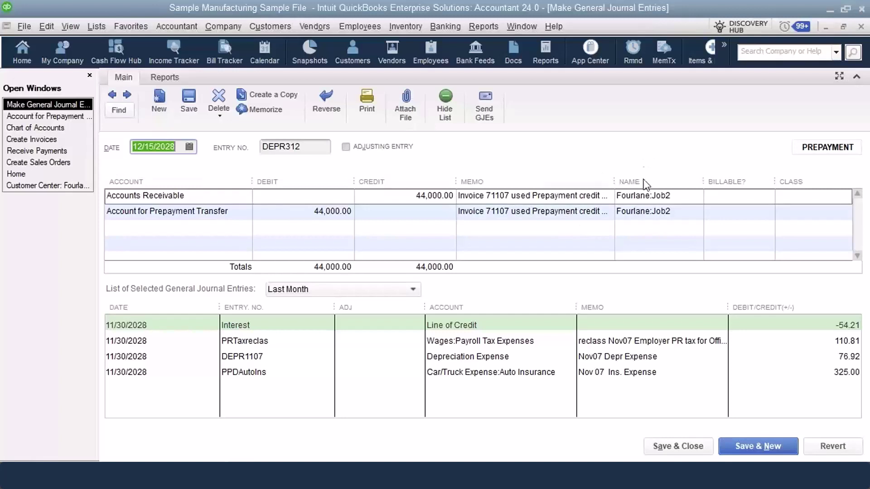
pyautogui.click(688, 197)
pyautogui.click(687, 215)
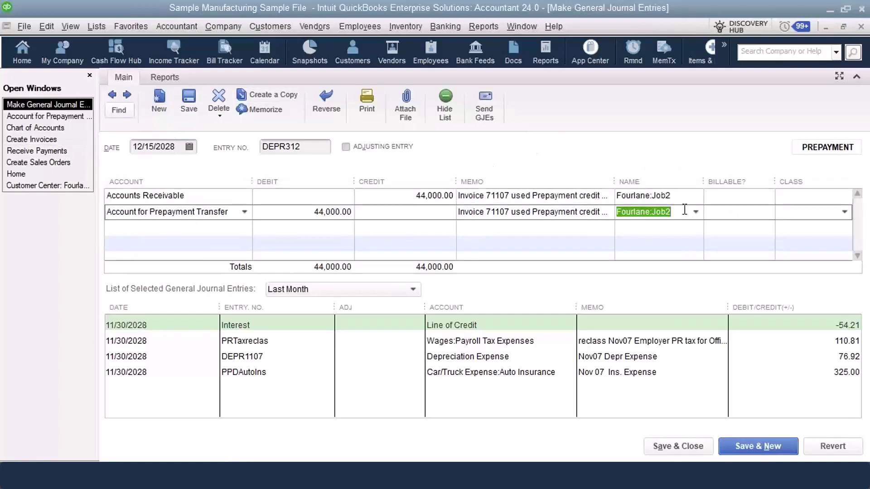
pyautogui.click(861, 28)
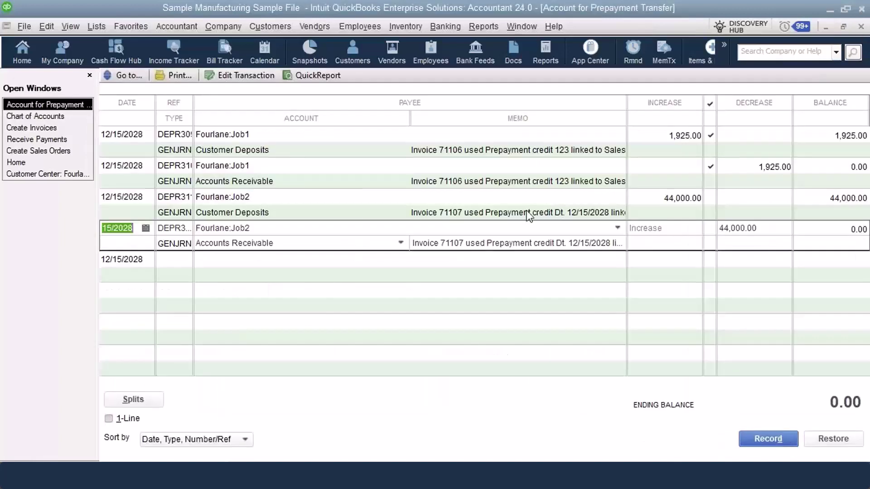
pyautogui.click(861, 27)
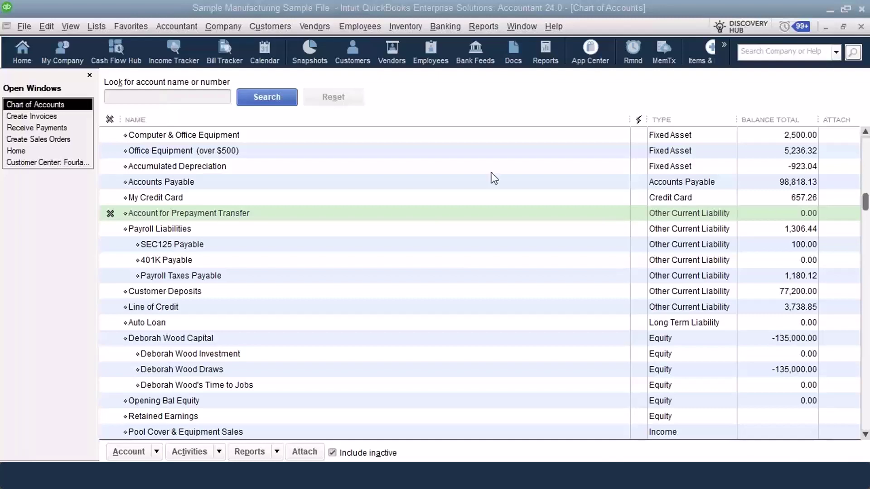
# - Reopen the register and open DEPR311, trying to reassign its Customer Deposits line to Fourlane:Job1
pyautogui.doubleClick(233, 217)
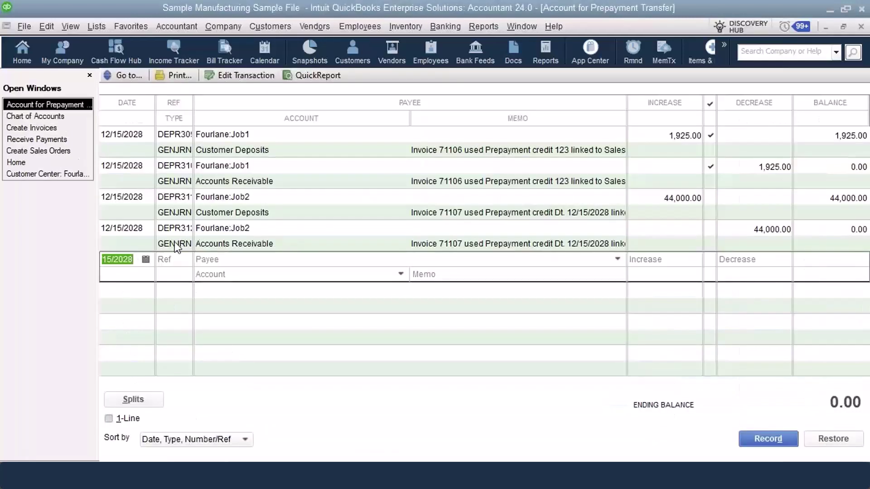
pyautogui.click(186, 213)
pyautogui.doubleClick(186, 213)
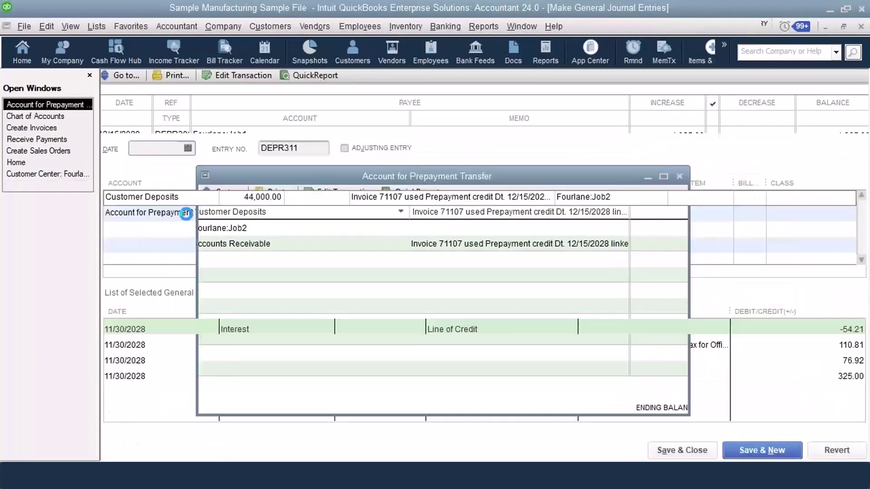
pyautogui.click(484, 255)
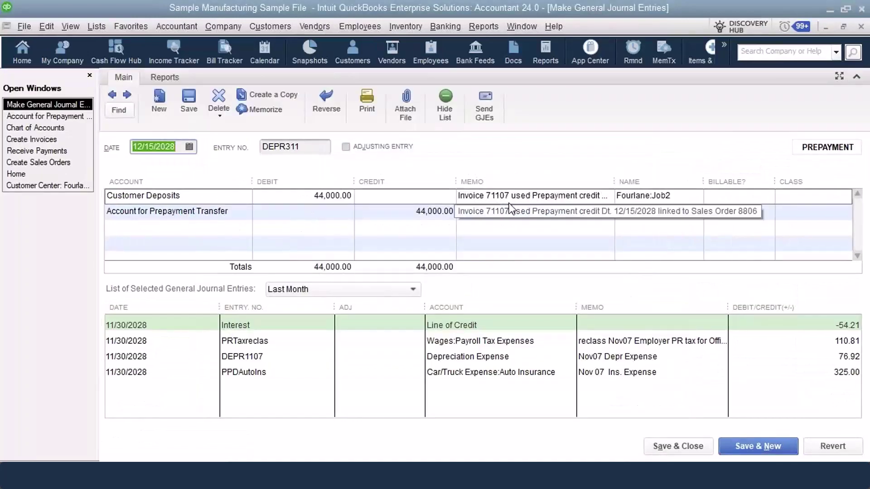
pyautogui.click(679, 200)
pyautogui.click(695, 195)
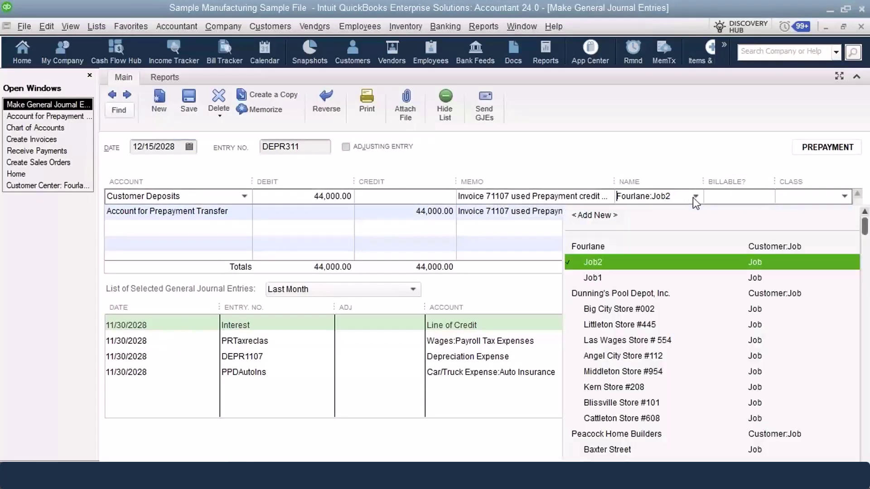
pyautogui.click(615, 280)
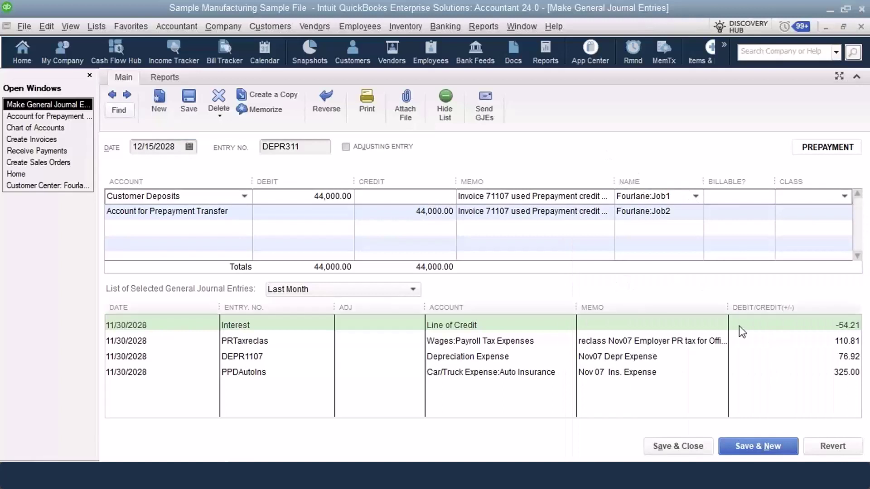
# - Revert DEPR311, attempt to delete it, accept the warning, and close the entry
pyautogui.click(833, 447)
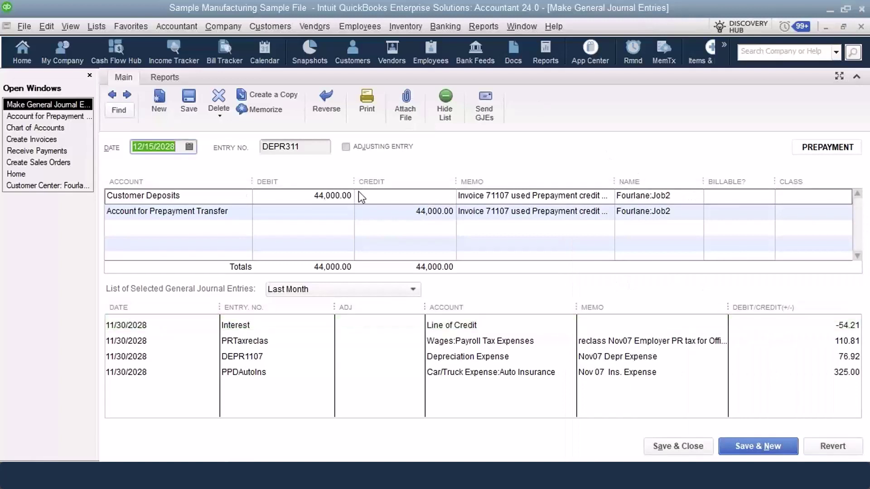
pyautogui.click(219, 102)
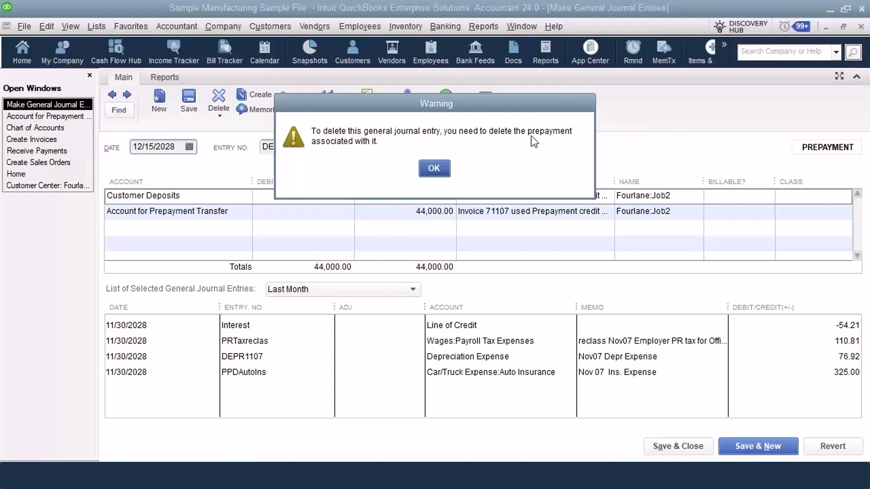
pyautogui.click(445, 169)
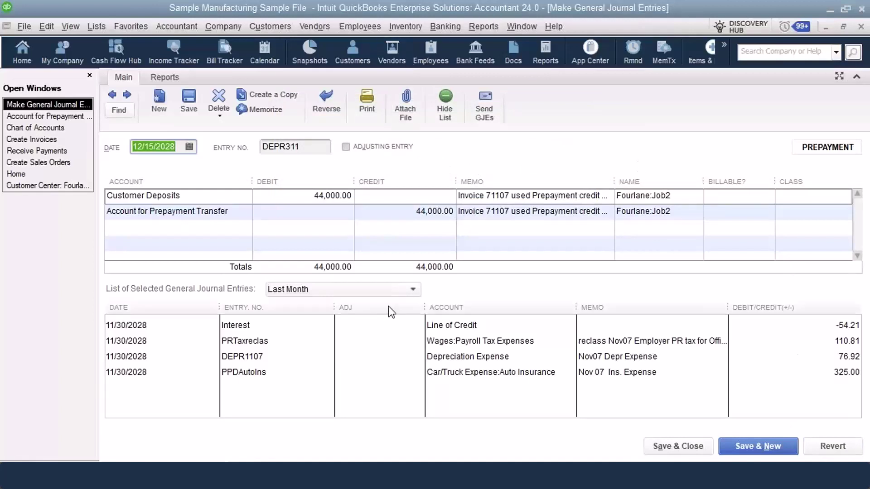
pyautogui.click(861, 27)
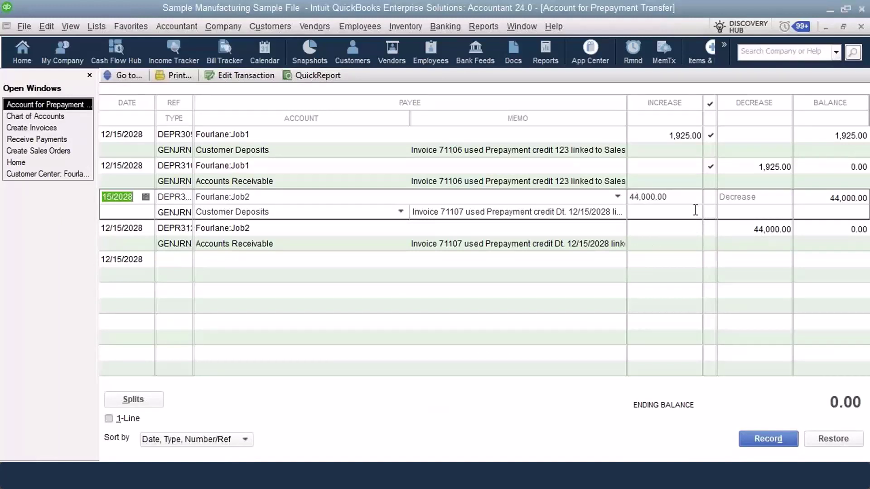
# - Close the Account for Prepayment Transfer register to return to the Chart of Accounts
pyautogui.click(860, 27)
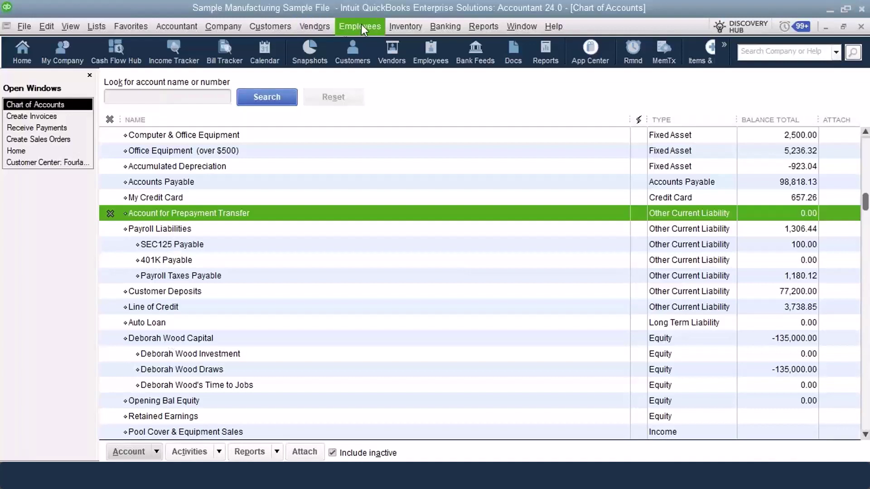
# - Run the Open Prepayments by Customer report from the Reports menu
pyautogui.click(490, 26)
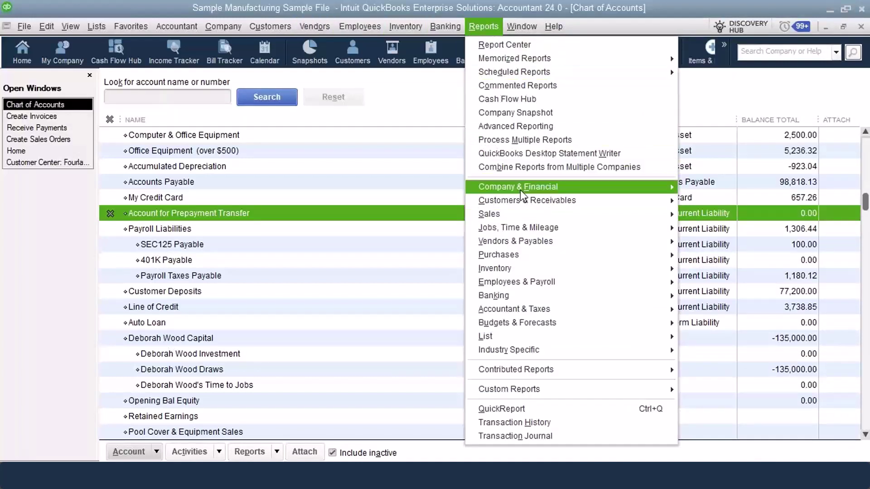
pyautogui.moveTo(524, 199)
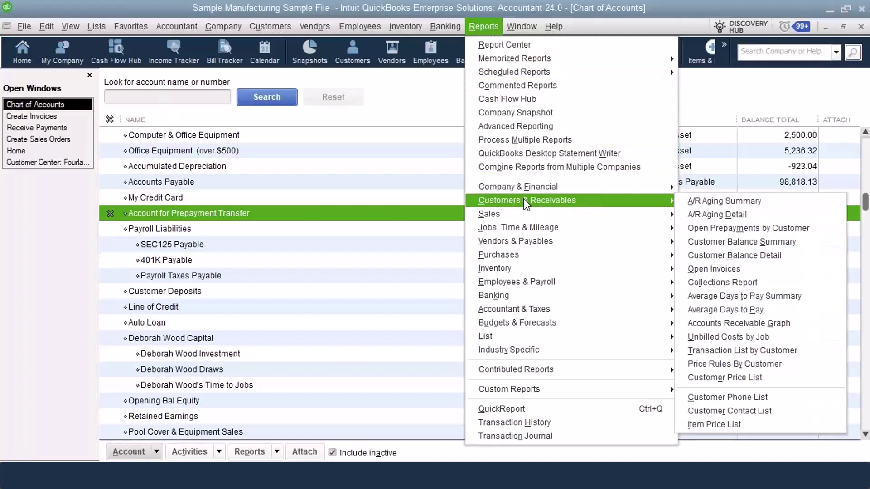
pyautogui.click(769, 232)
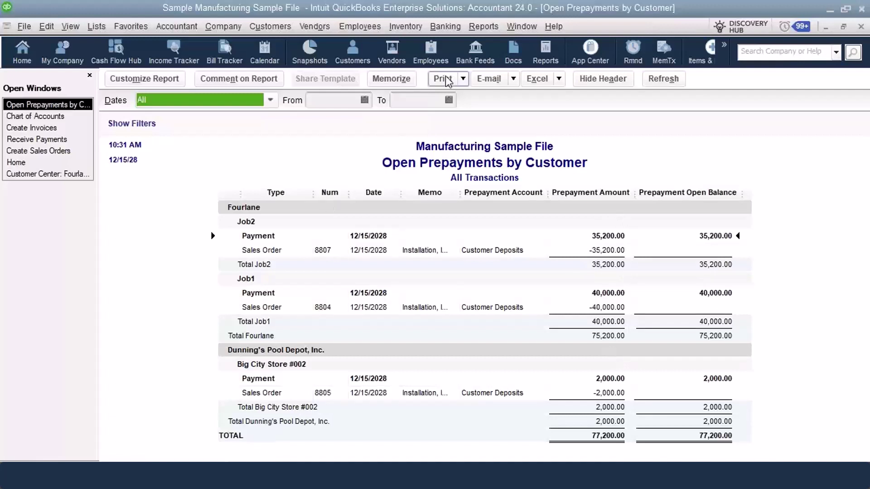
# - Dismiss the Reports menu and close the 77,200.00 Open Prepayments by Customer report
pyautogui.click(483, 26)
pyautogui.moveTo(517, 204)
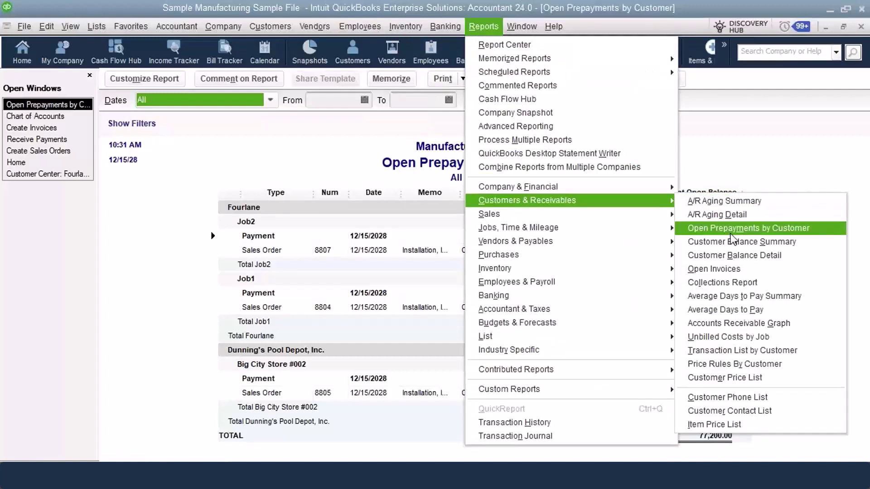
pyautogui.click(797, 150)
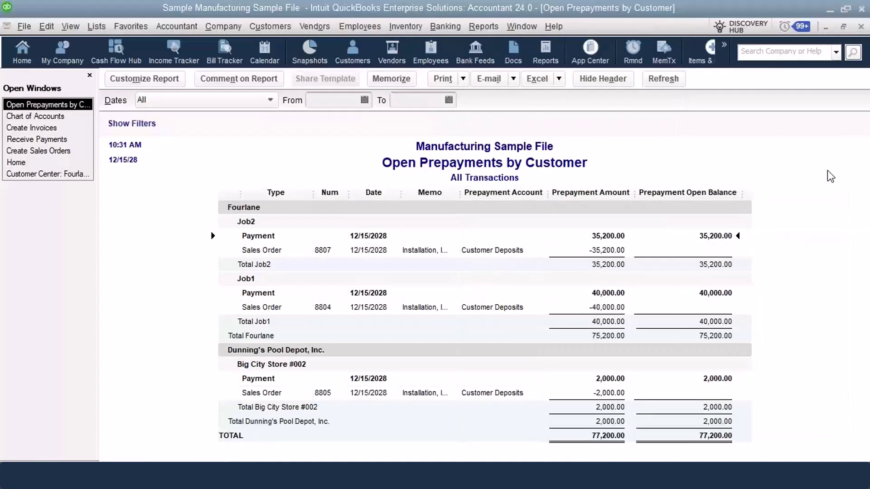
pyautogui.click(861, 26)
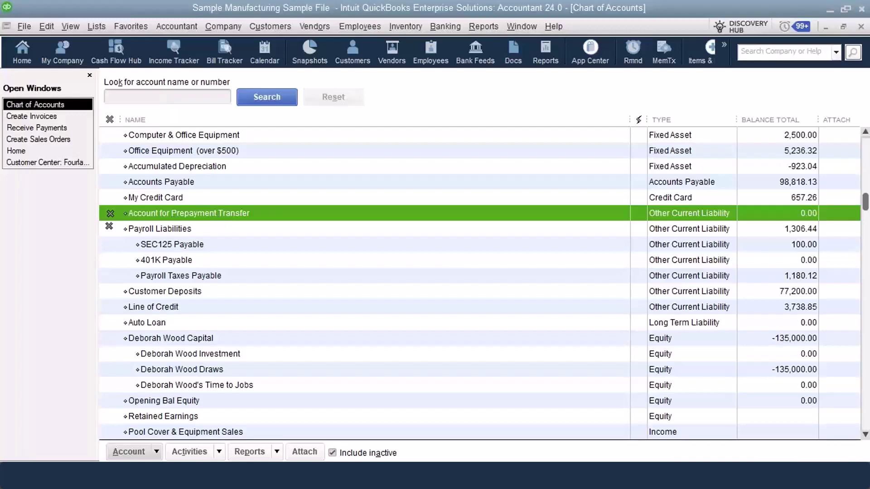
# - Reconcile Account for Prepayment Transfer at a 0 ending balance, marking both 44,000.00 entries cleared
pyautogui.rightClick(216, 213)
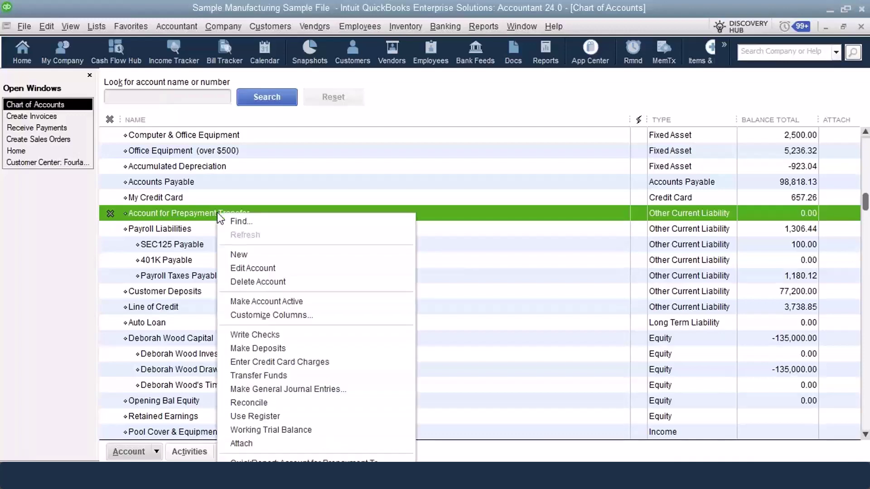
pyautogui.click(271, 403)
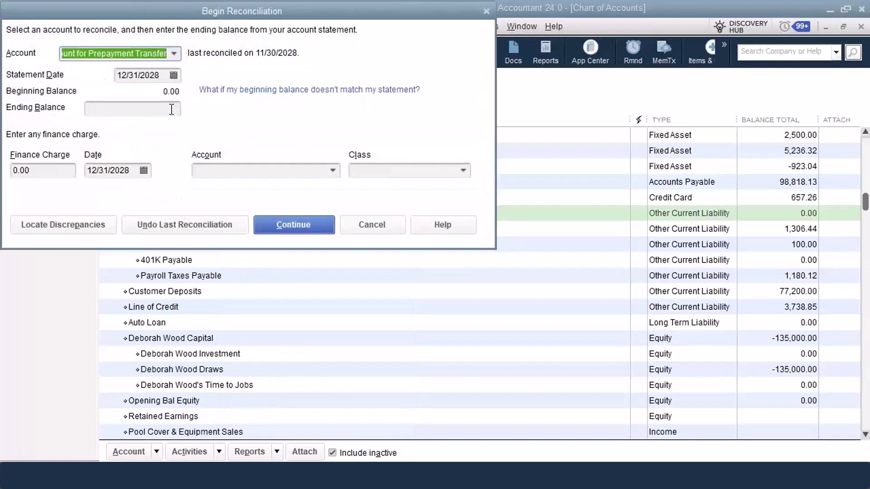
pyautogui.click(171, 109)
pyautogui.write('0')
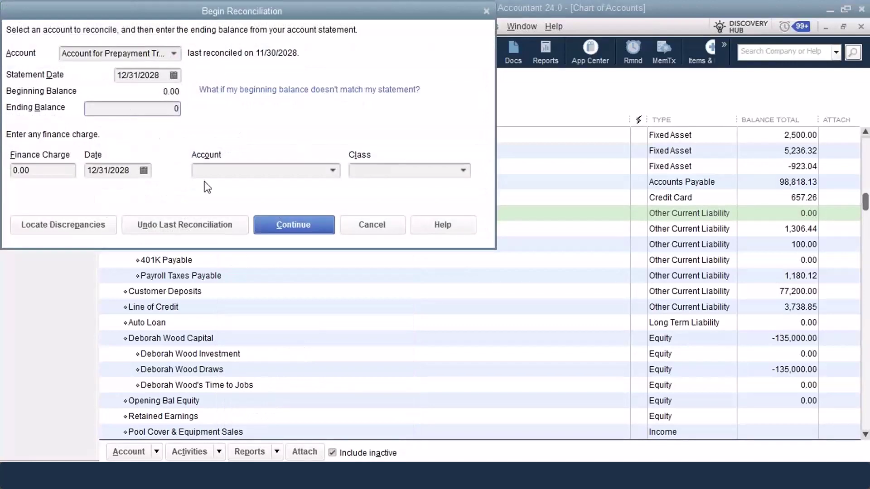
pyautogui.click(266, 223)
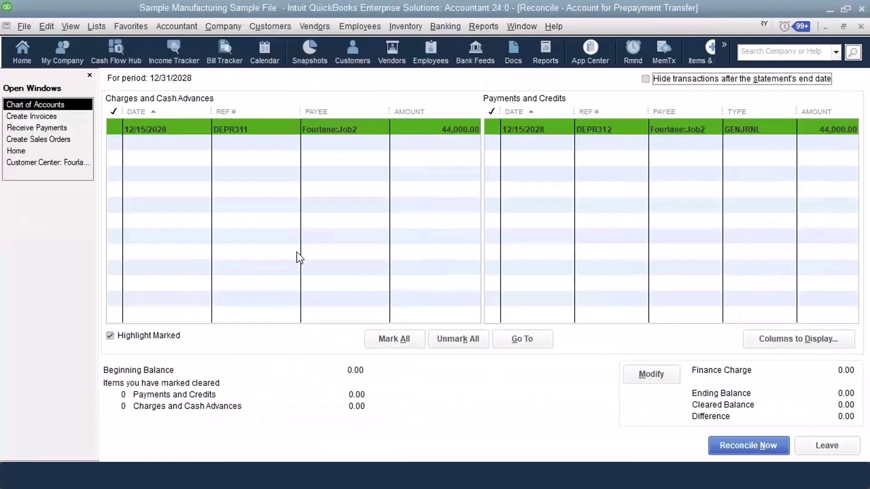
pyautogui.click(409, 341)
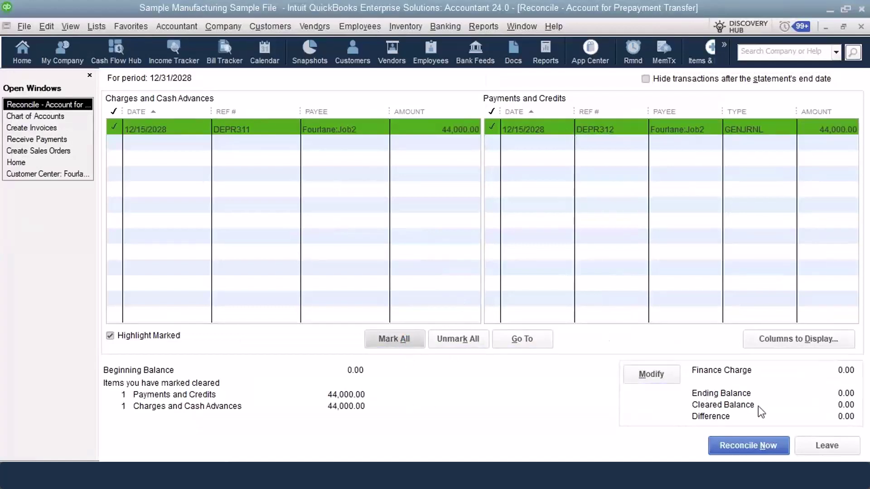
pyautogui.click(741, 451)
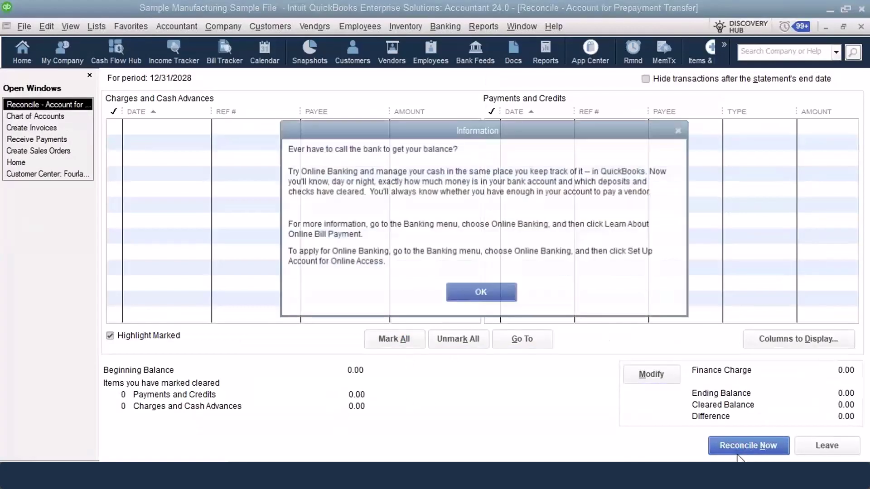
pyautogui.click(484, 292)
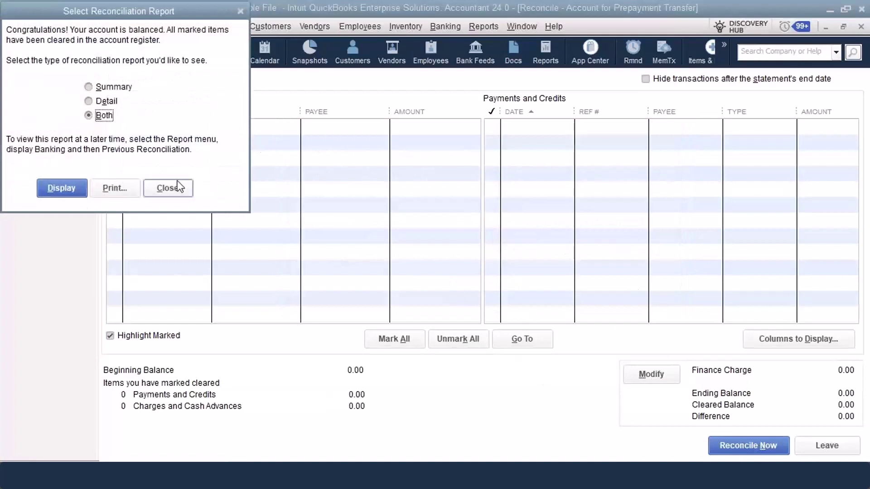
pyautogui.click(167, 188)
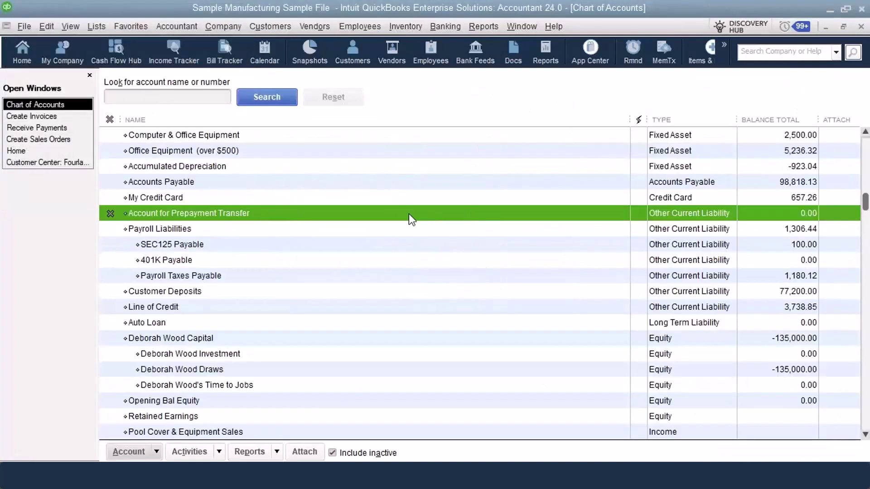
# - Reconcile Customer Deposits at 0, clearing the Fourlane:Job2 44,000.00 deposit and DEPR311 journal entry
pyautogui.rightClick(214, 294)
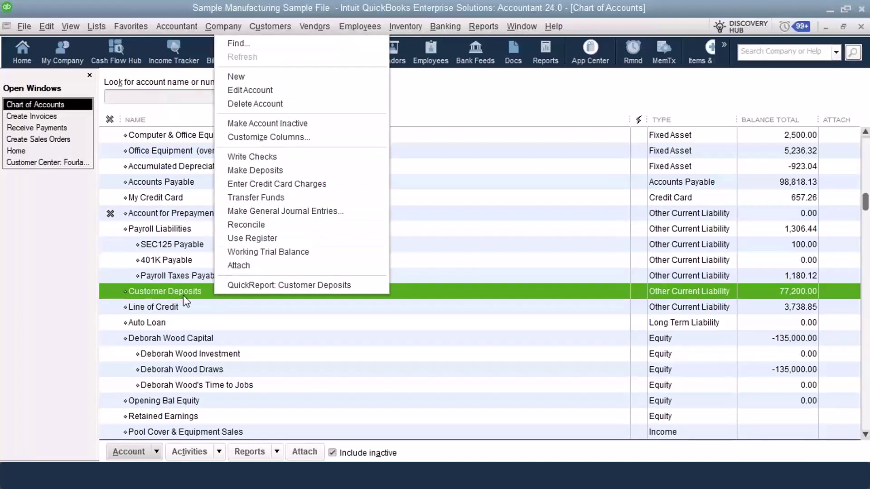
pyautogui.click(247, 224)
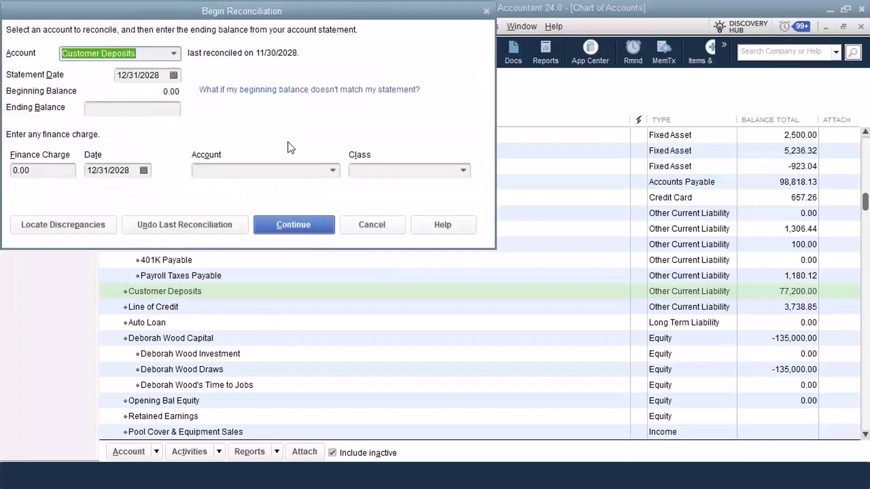
pyautogui.click(170, 109)
pyautogui.write('0')
pyautogui.click(290, 224)
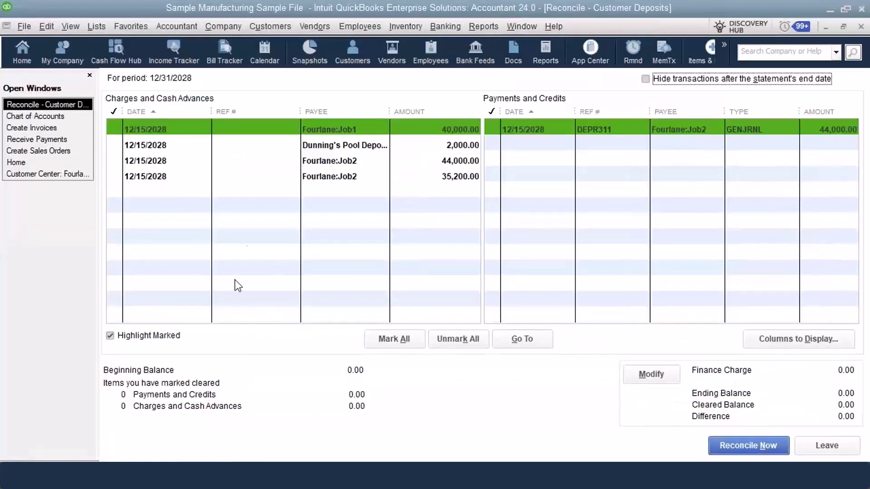
pyautogui.click(462, 159)
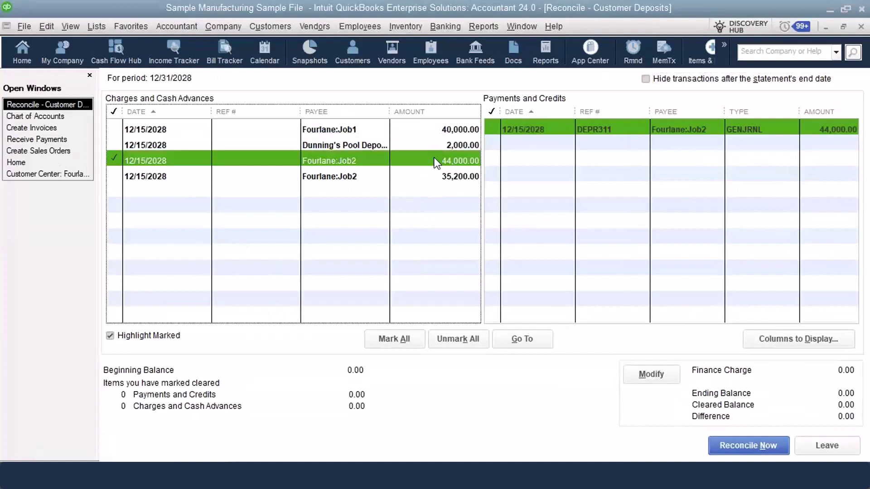
pyautogui.click(510, 132)
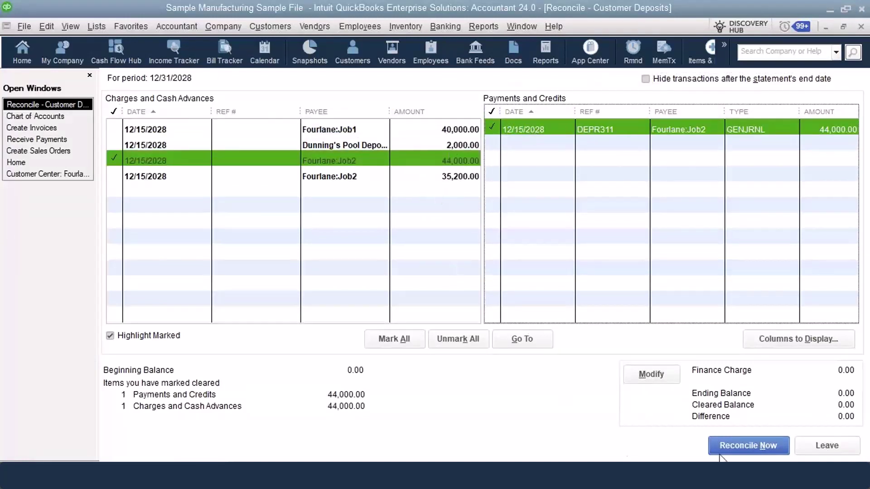
pyautogui.click(741, 446)
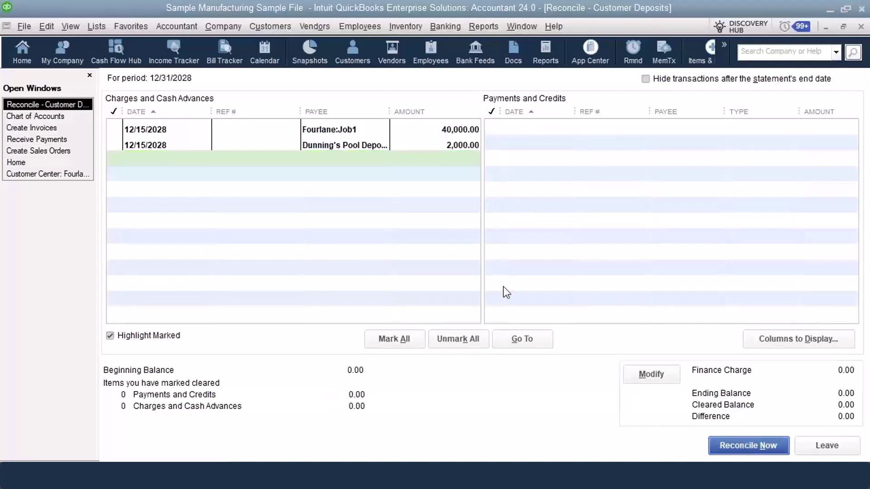
# - Skip the reconciliation report and start a custom Transaction Detail report for all dates, totalled by customer
pyautogui.click(147, 185)
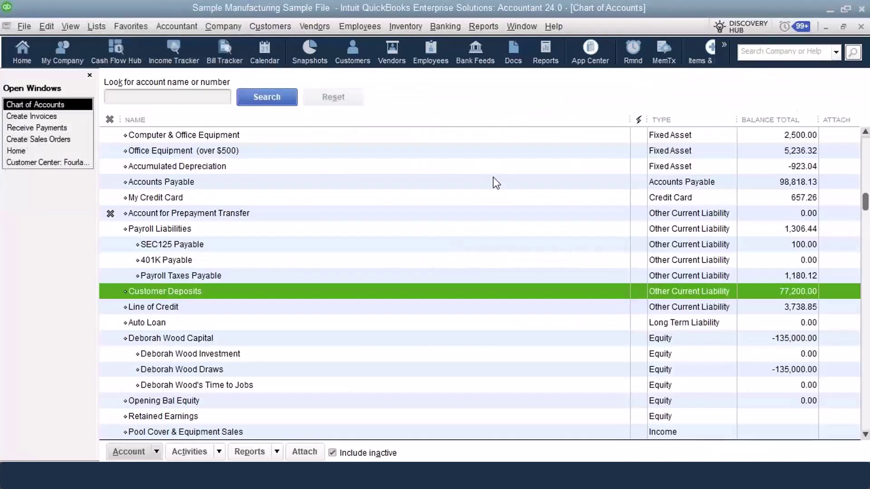
pyautogui.click(474, 29)
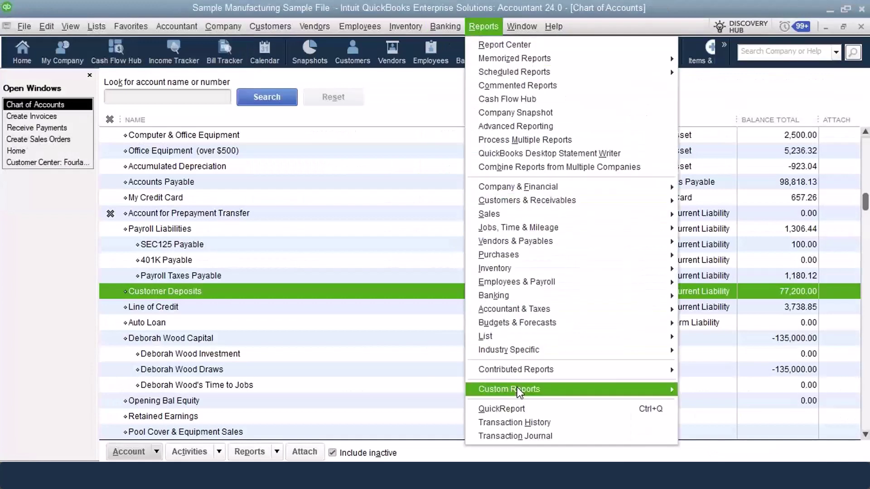
pyautogui.moveTo(583, 396)
pyautogui.click(717, 415)
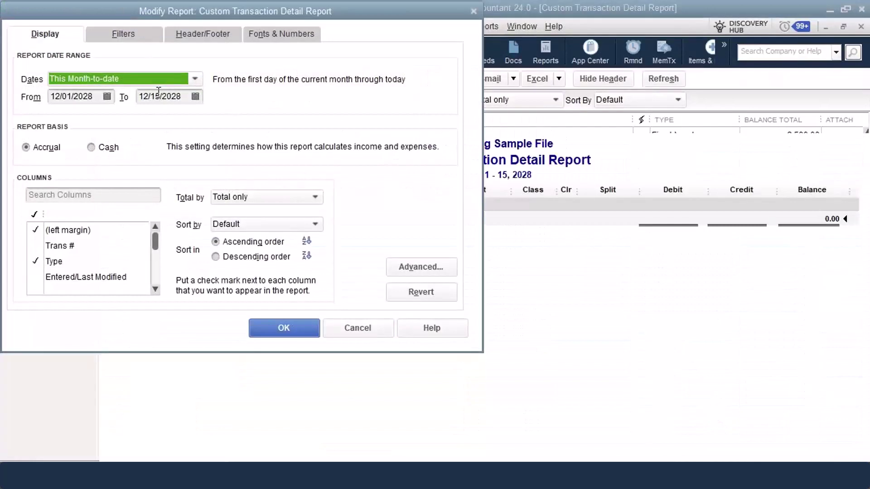
pyautogui.write('a')
pyautogui.click(225, 197)
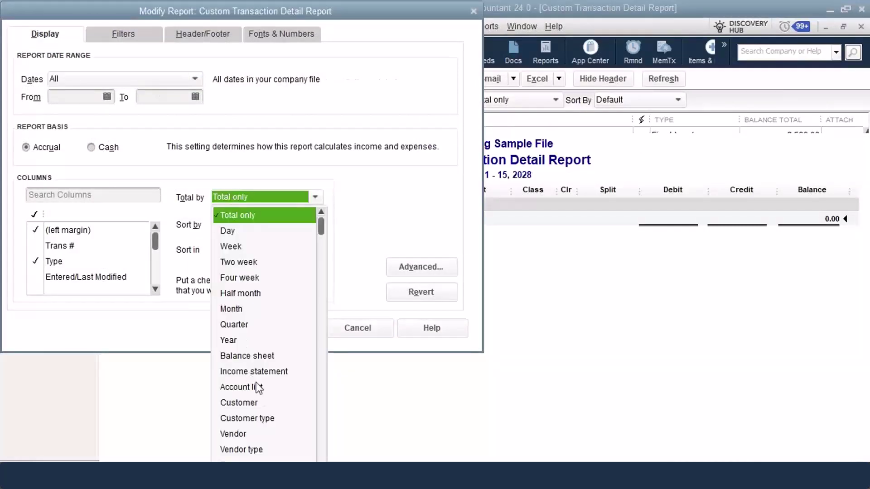
pyautogui.click(262, 402)
# - Filter the report to the Customer Deposits account with Cleared = No, then run it
pyautogui.click(116, 41)
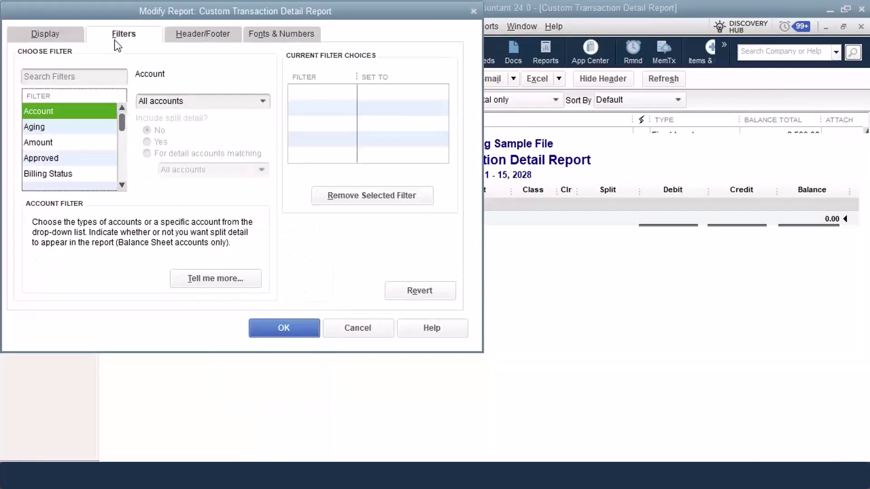
pyautogui.click(208, 101)
pyautogui.write('cus')
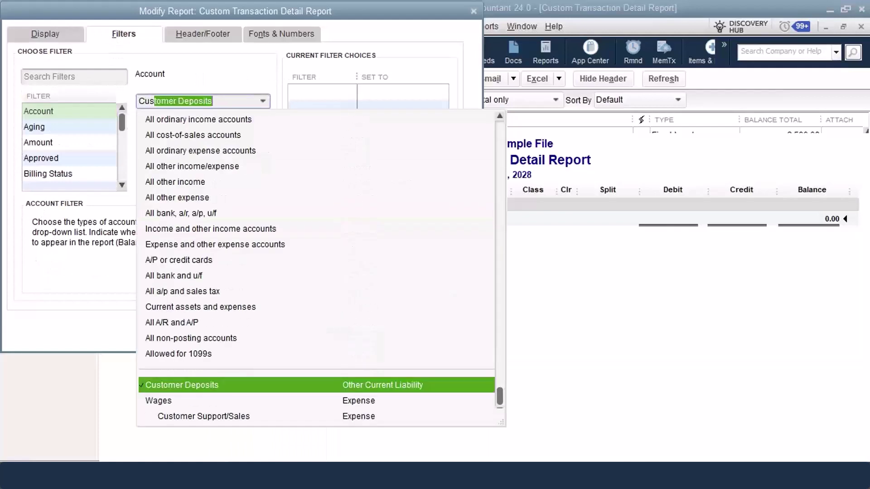
pyautogui.click(235, 385)
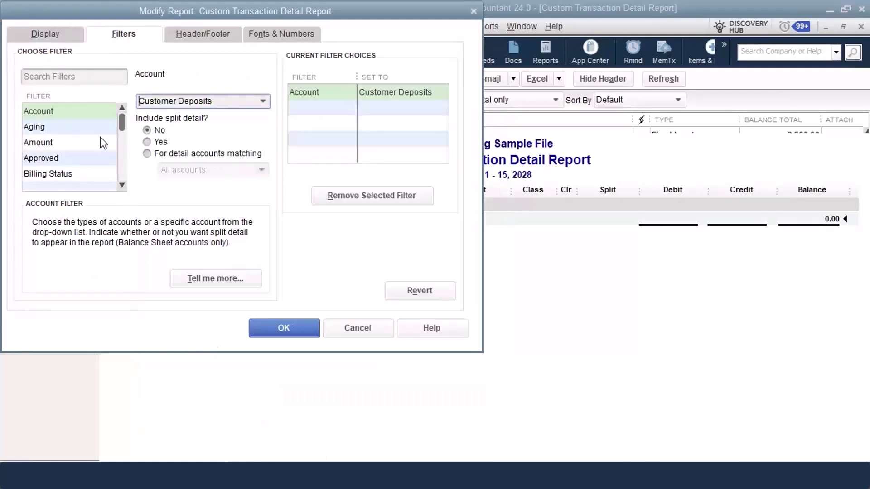
pyautogui.click(76, 76)
pyautogui.write('cle')
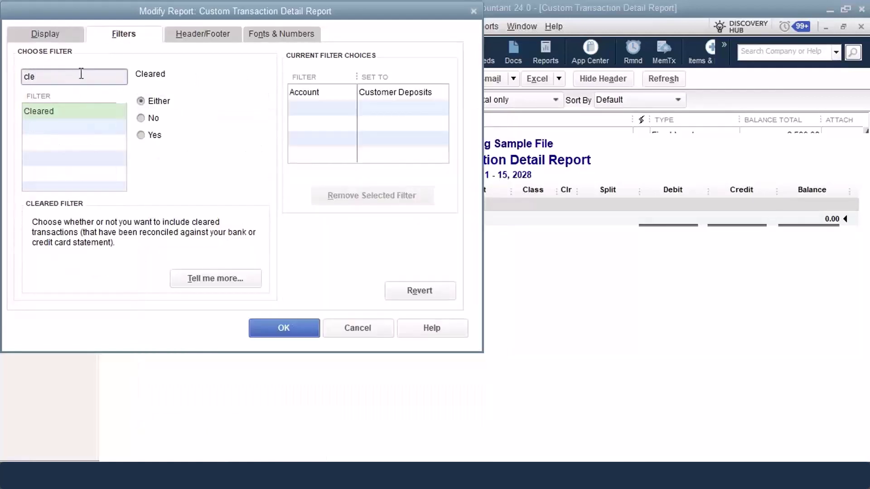
pyautogui.click(141, 118)
pyautogui.click(301, 328)
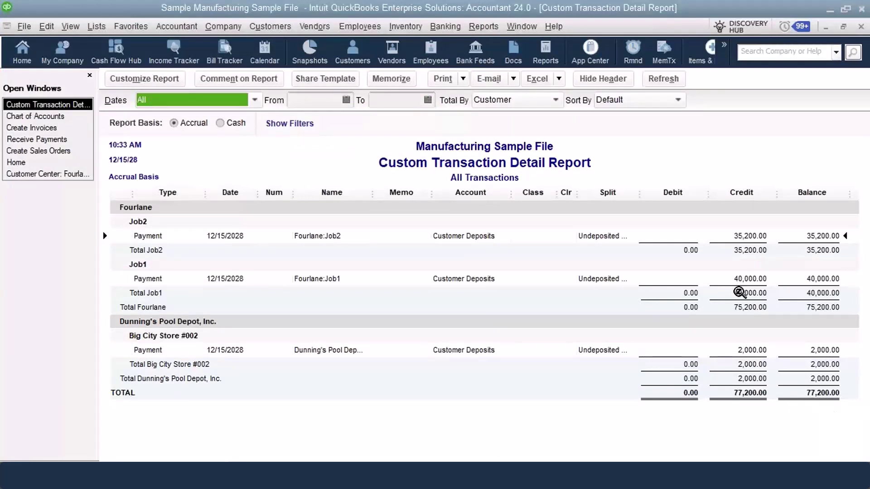
# - Begin editing the report's end date, typing 102 and erasing the mistyped entry
pyautogui.click(394, 100)
pyautogui.write('102')
pyautogui.press('BackSpace')
pyautogui.press('BackSpace')
pyautogui.press('BackSpace')
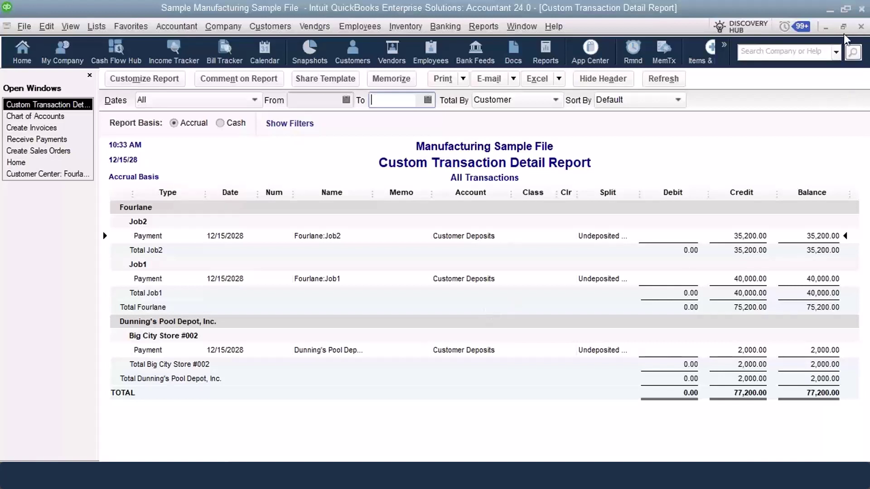
# - Close the Custom Transaction Detail Report, choosing No to memorizing it
pyautogui.click(861, 27)
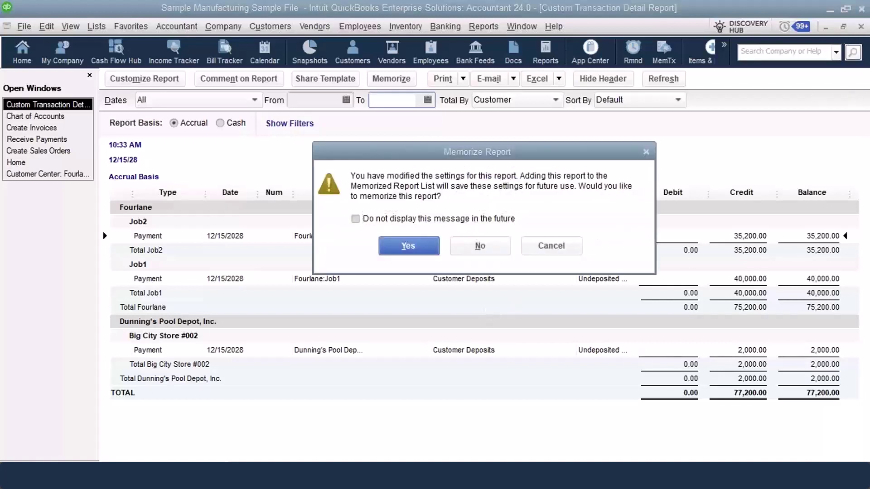
pyautogui.click(489, 258)
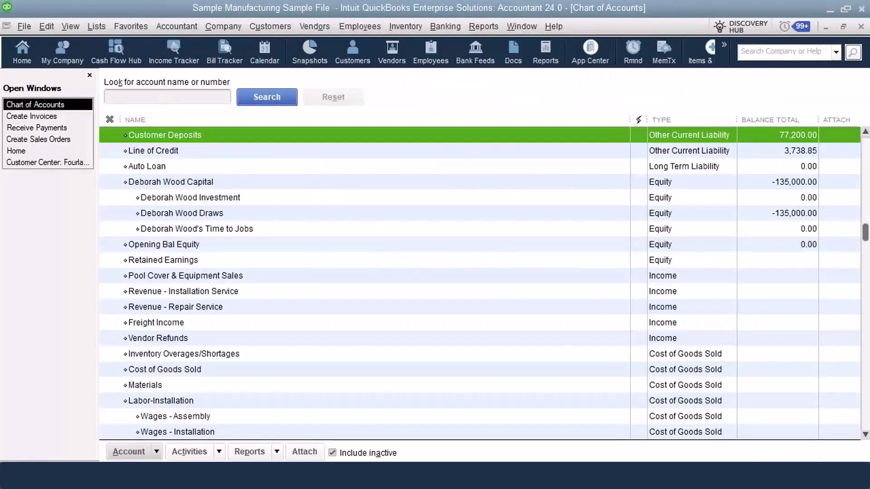